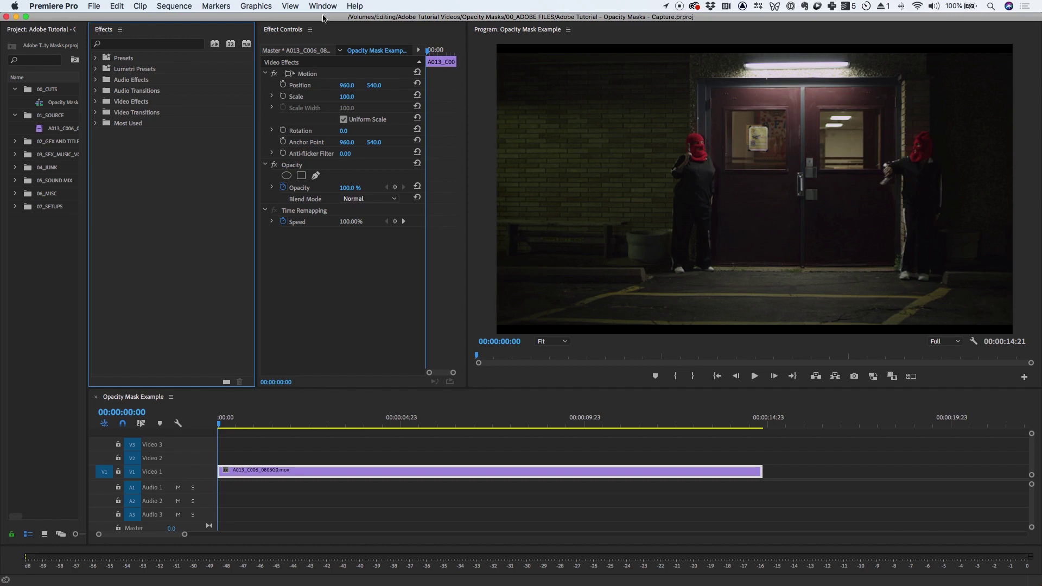
# Open Effect Controls and apply Lumetri Color to the door clip
pyautogui.click(323, 6)
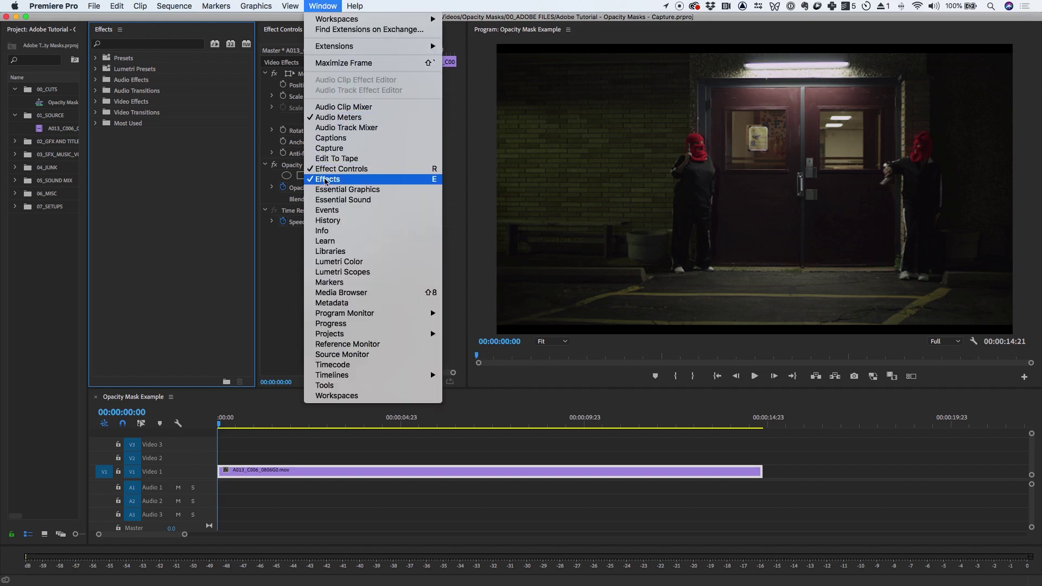
pyautogui.click(336, 168)
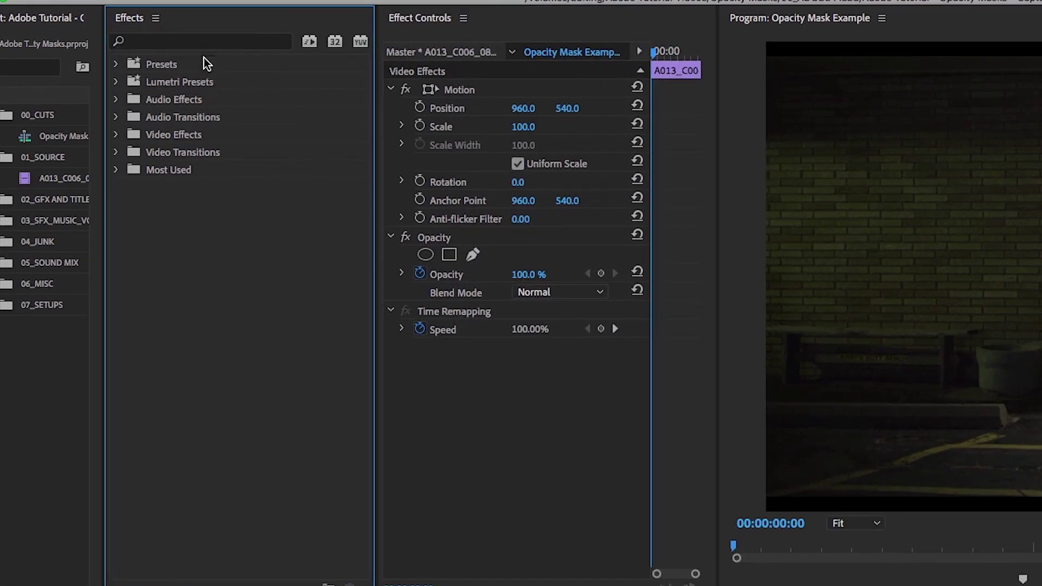
pyautogui.click(203, 43)
pyautogui.write('lumetri color')
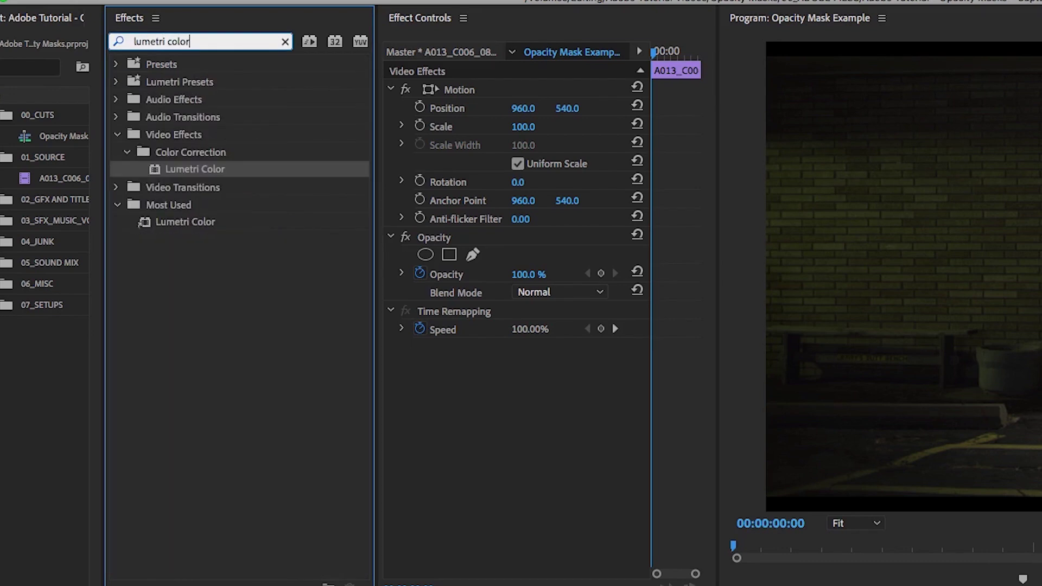
pyautogui.moveTo(154, 170); pyautogui.dragTo(408, 585)
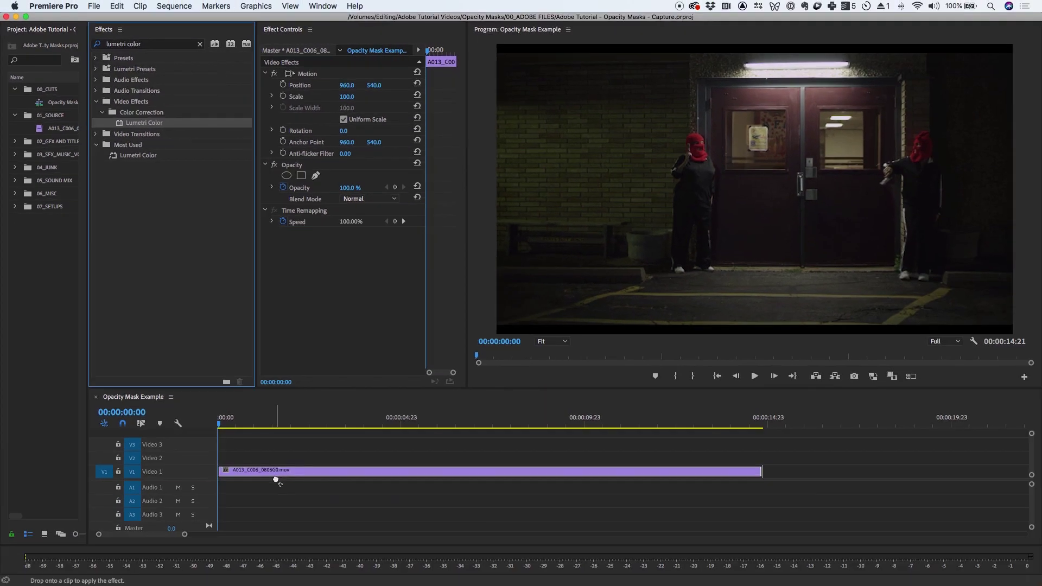
pyautogui.moveTo(276, 479); pyautogui.dragTo(276, 480)
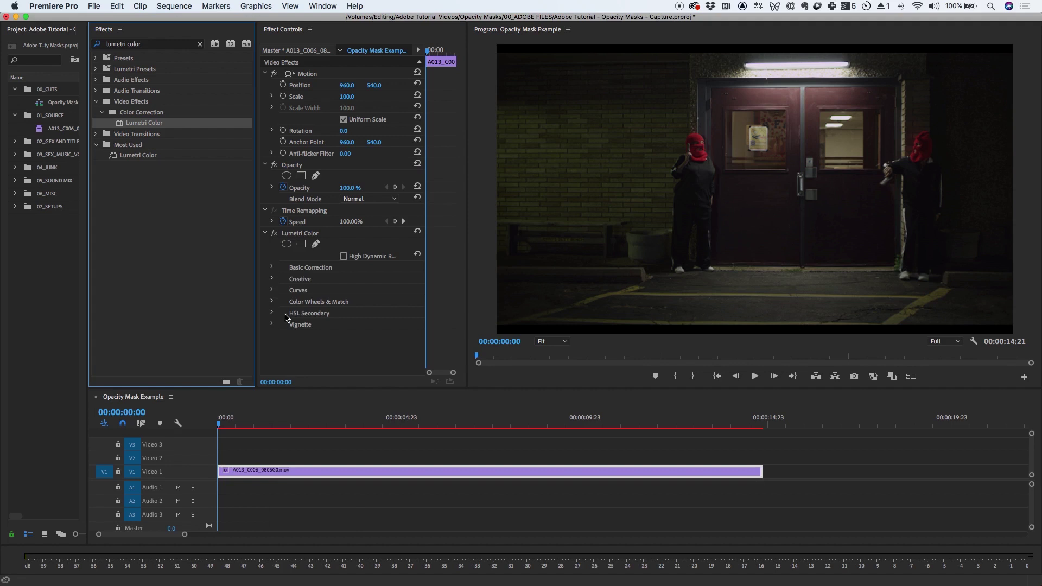
# Set Lumetri Basic Correction Exposure to 5.0 and Temperature to 100.0
pyautogui.click(273, 268)
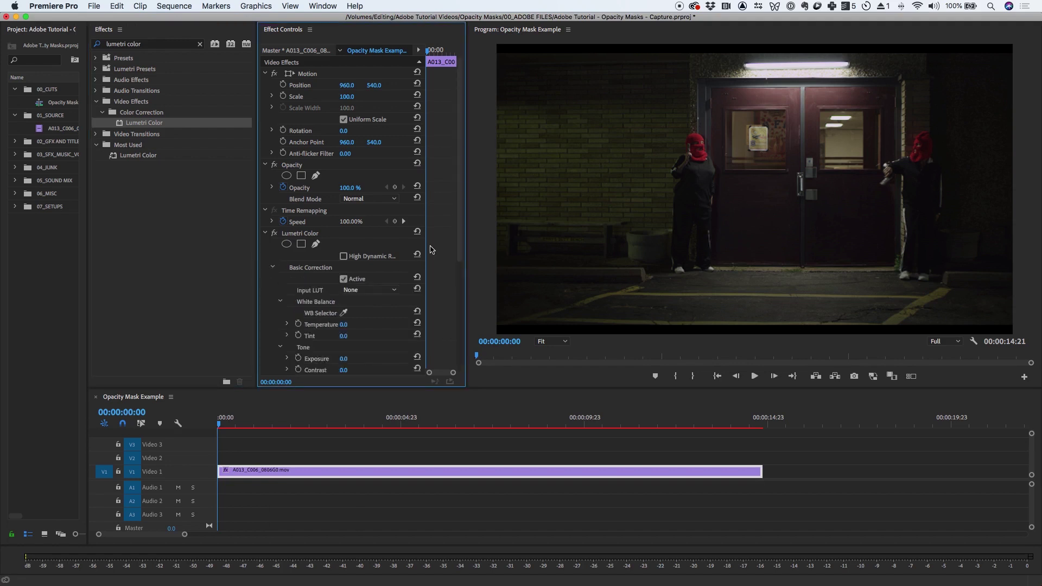
pyautogui.scroll(-5, 461, 221)
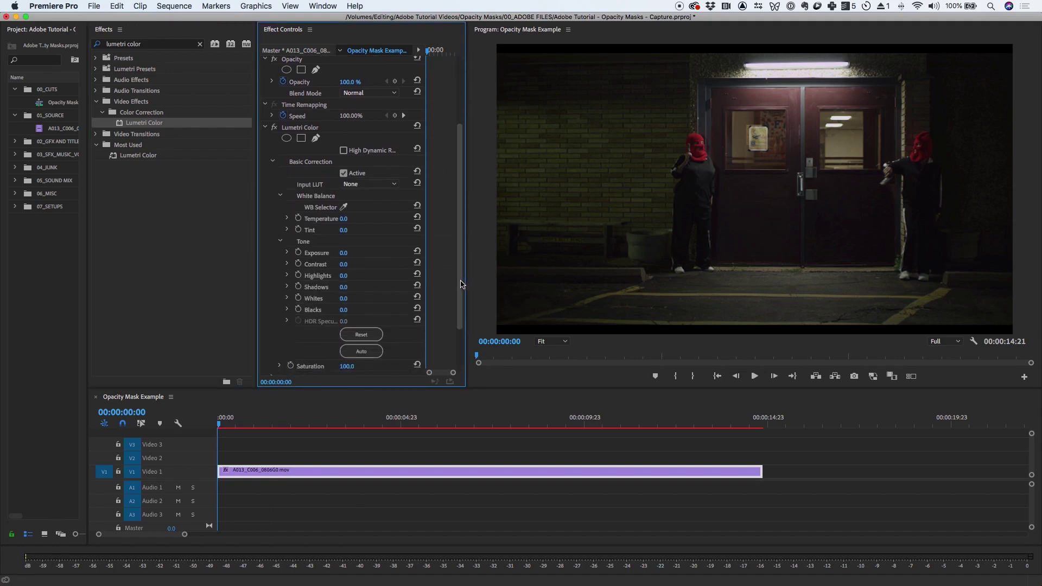
pyautogui.click(346, 253)
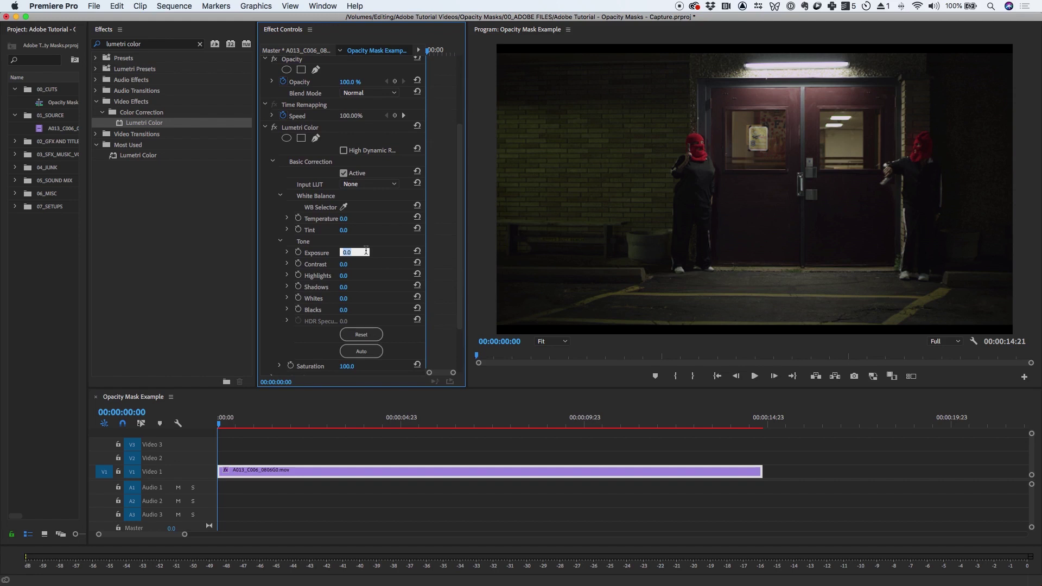
pyautogui.write('5')
pyautogui.press('Return')
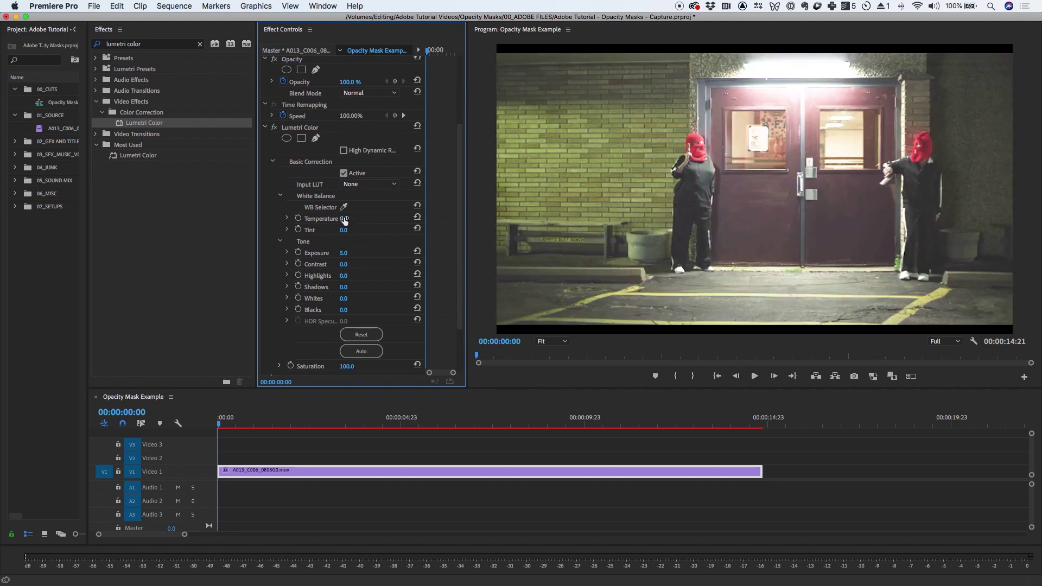
pyautogui.click(345, 218)
pyautogui.write('100')
pyautogui.press('Return')
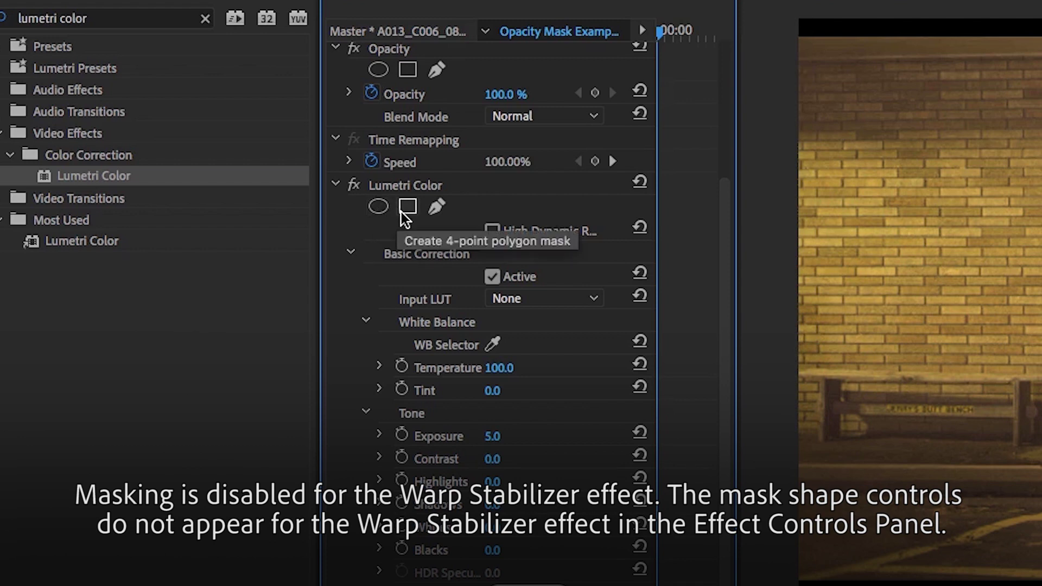
# Add a free-draw Bezier mask, Mask (1), to the Lumetri Color effect
pyautogui.click(437, 208)
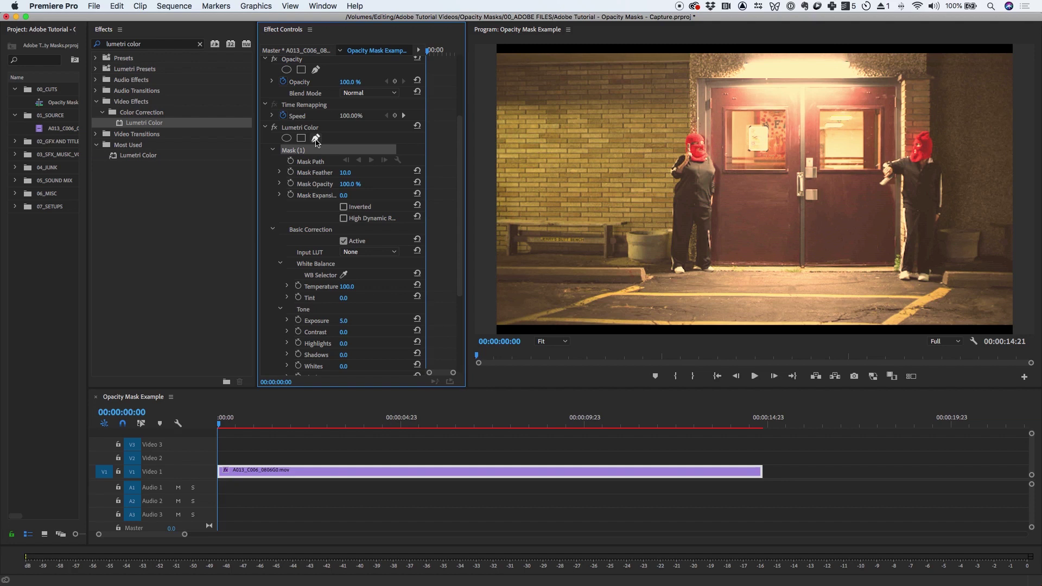
# Outline the left robber's red hood with a closed pen mask, then maximize the Program monitor
pyautogui.click(685, 137)
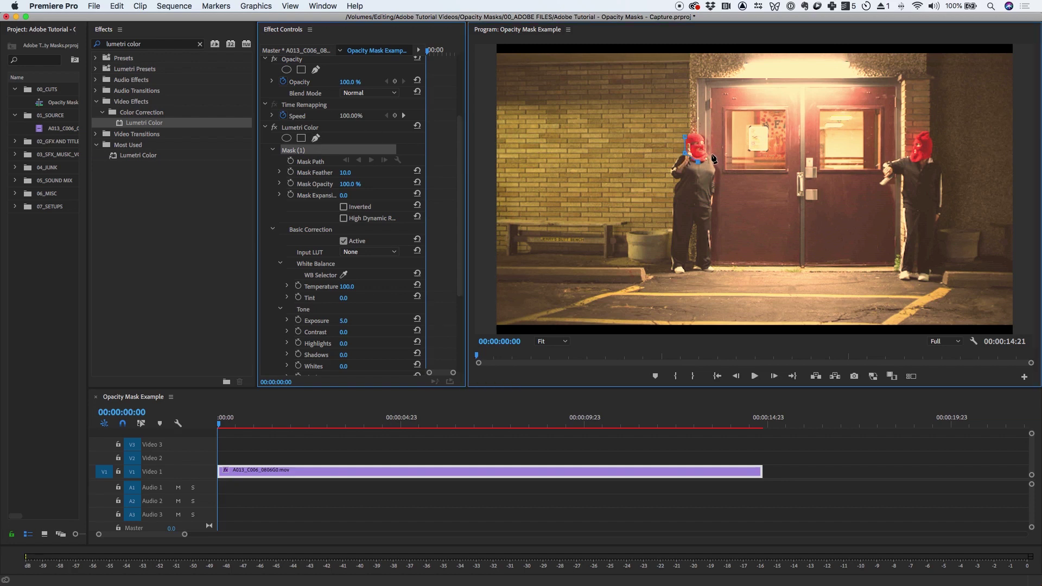
pyautogui.click(712, 155)
pyautogui.click(702, 132)
pyautogui.click(685, 138)
pyautogui.press('`')
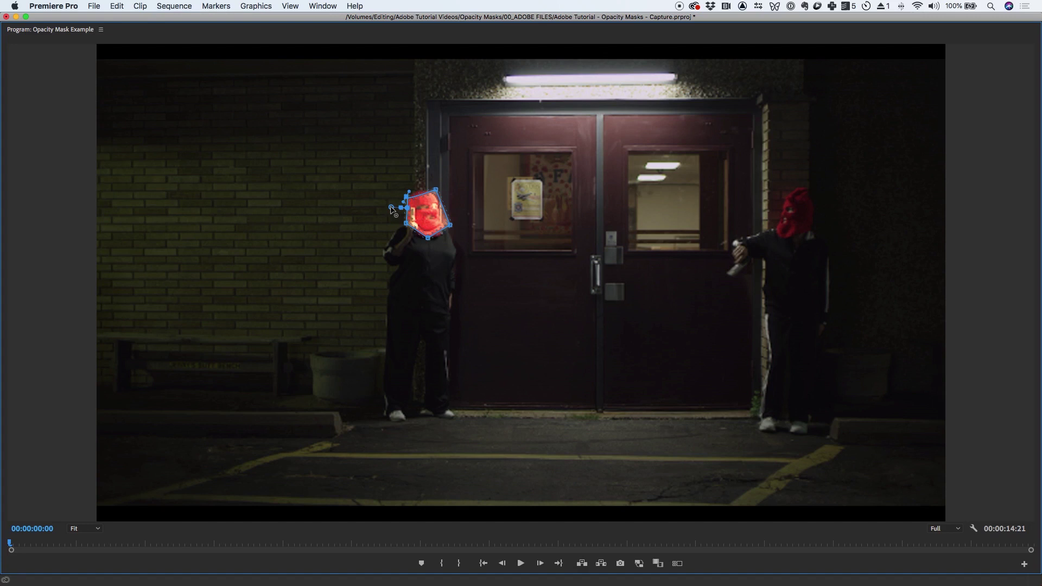
# Soften the hood mask edge with Mask Feather 50.0
pyautogui.moveTo(391, 206)
pyautogui.mouseDown()
pyautogui.moveTo(374, 208)
pyautogui.moveTo(390, 208)
pyautogui.mouseUp()
pyautogui.press('`')
pyautogui.click(346, 172)
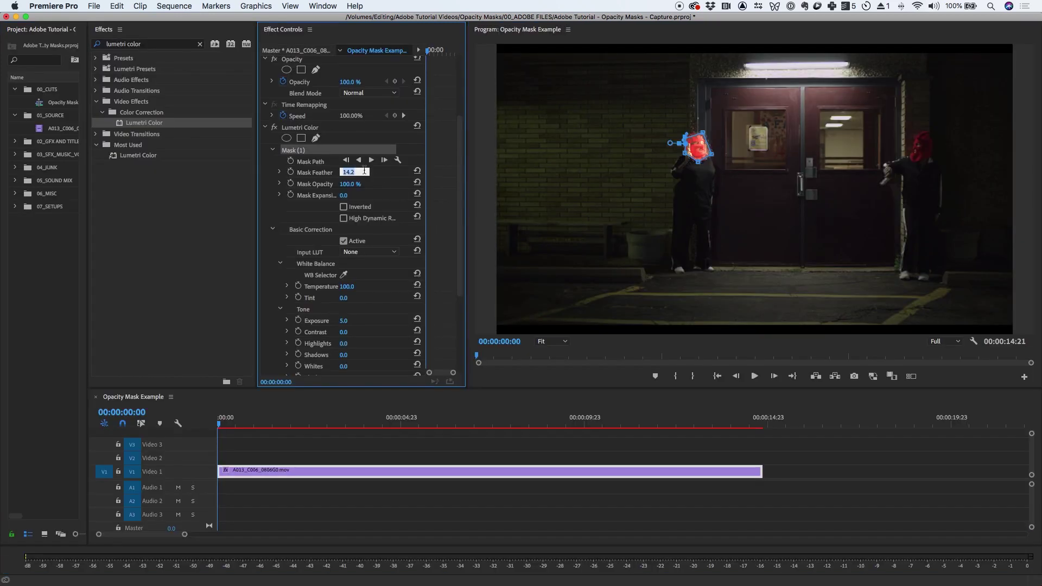
pyautogui.write('50')
pyautogui.press('Return')
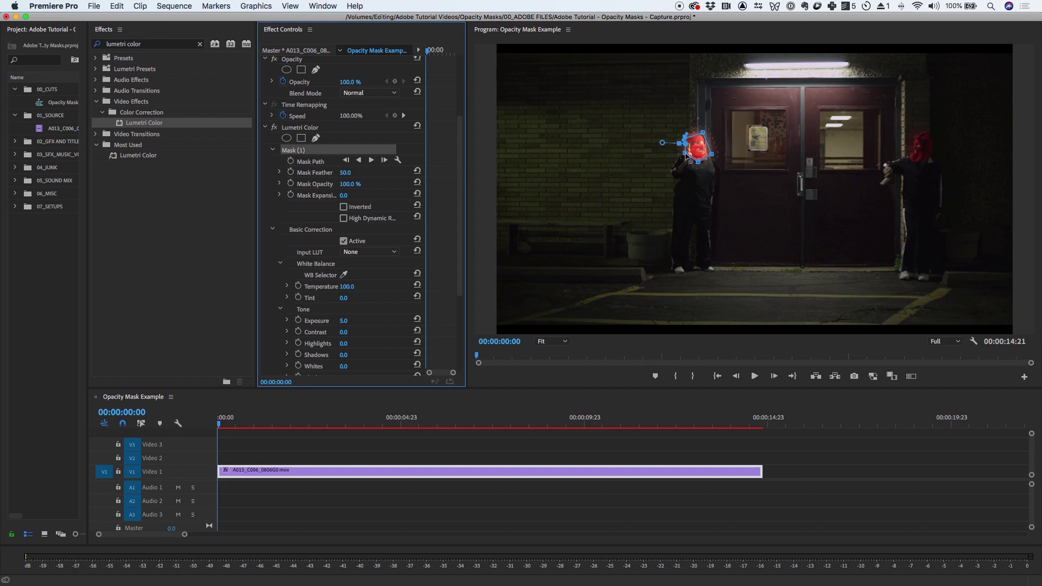
# Enlarge the hood mask slightly with Mask Expansion 20.0
pyautogui.press('`')
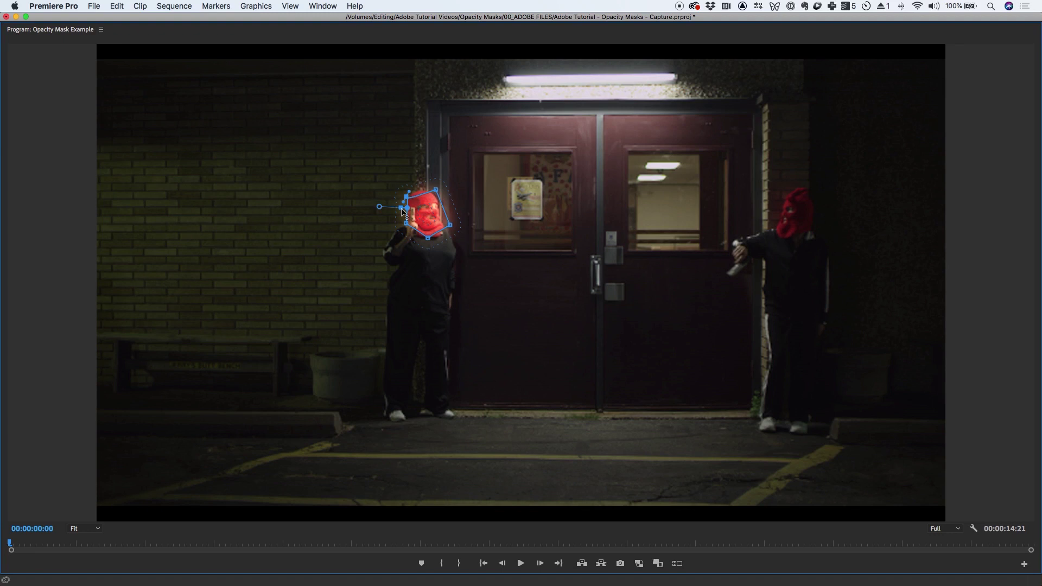
pyautogui.moveTo(402, 211)
pyautogui.mouseDown()
pyautogui.moveTo(372, 209)
pyautogui.moveTo(392, 209)
pyautogui.mouseUp()
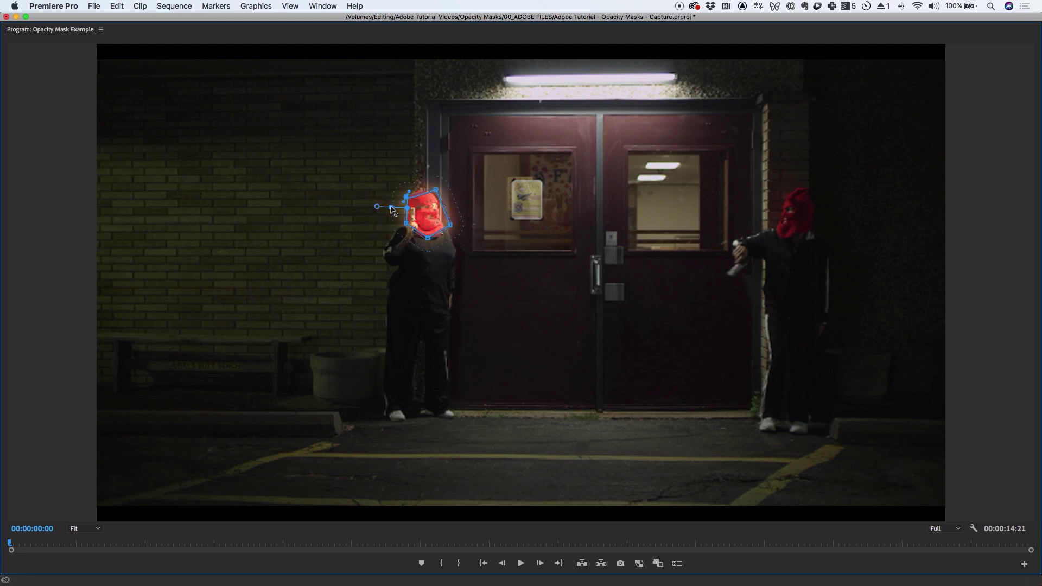
pyautogui.press('`')
pyautogui.click(354, 194)
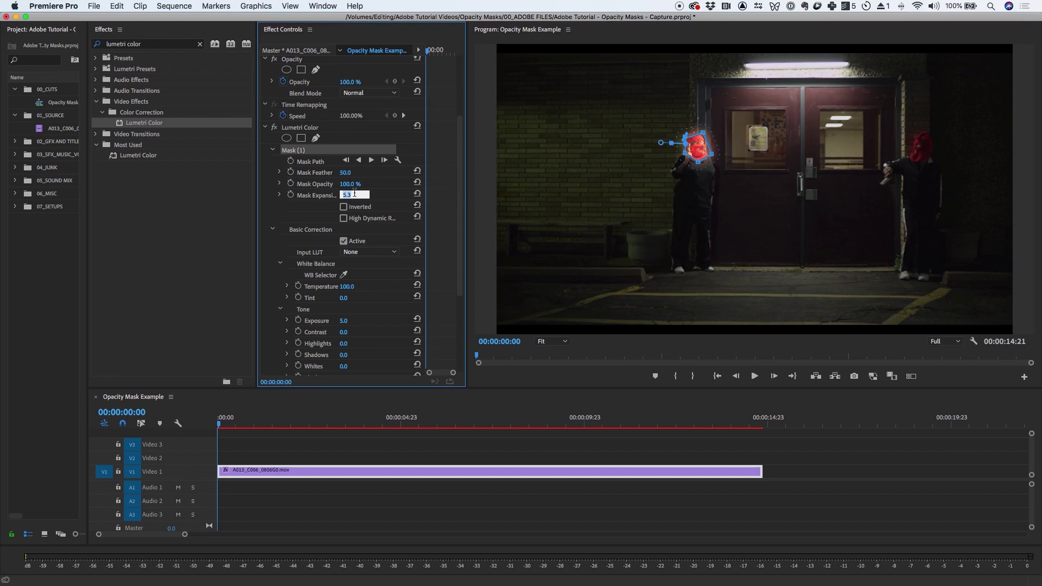
pyautogui.write('20')
pyautogui.press('Return')
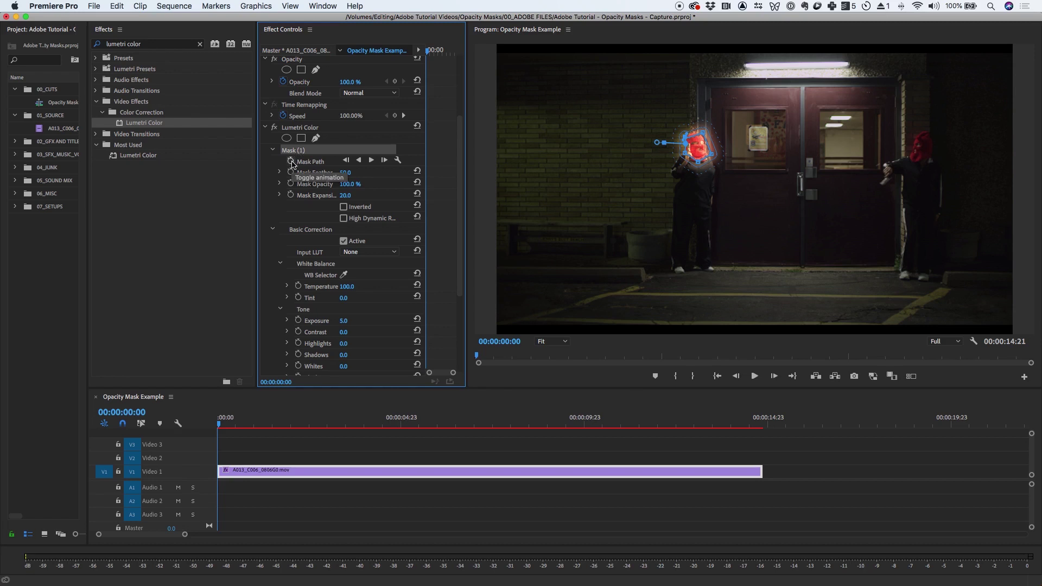
# Turn on Mask Path keyframing and select Mask (1)
pyautogui.click(290, 162)
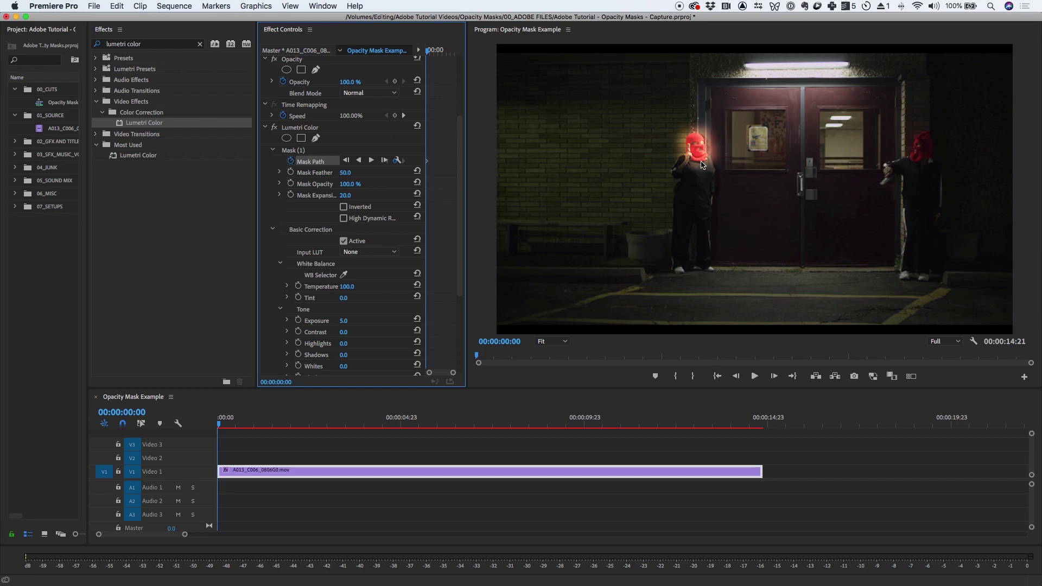
pyautogui.click(310, 161)
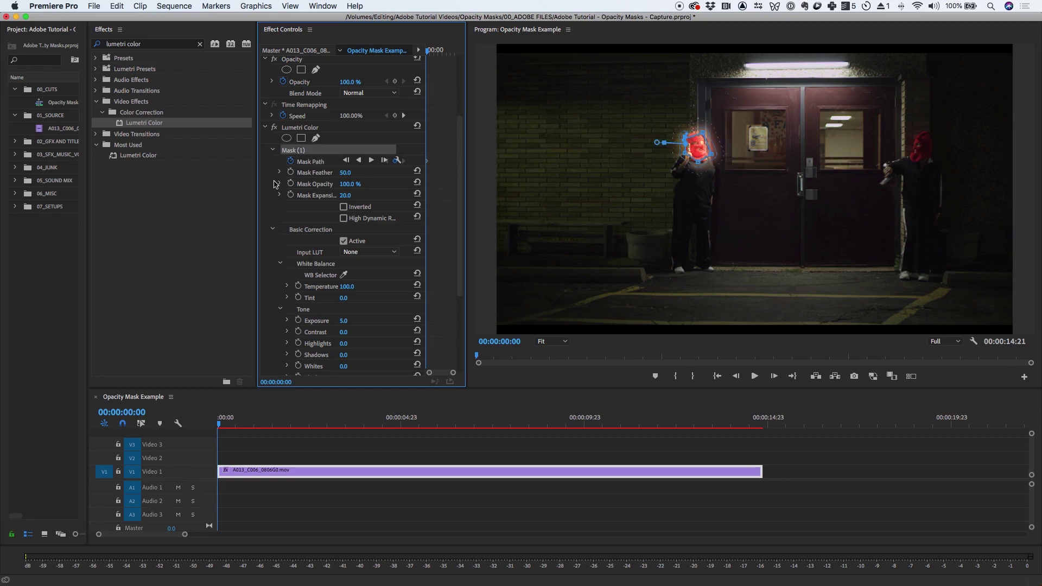
# Track Mask (1) forward frame by frame, then through the rest of the clip, following the hood
pyautogui.moveTo(256, 178); pyautogui.dragTo(189, 178)
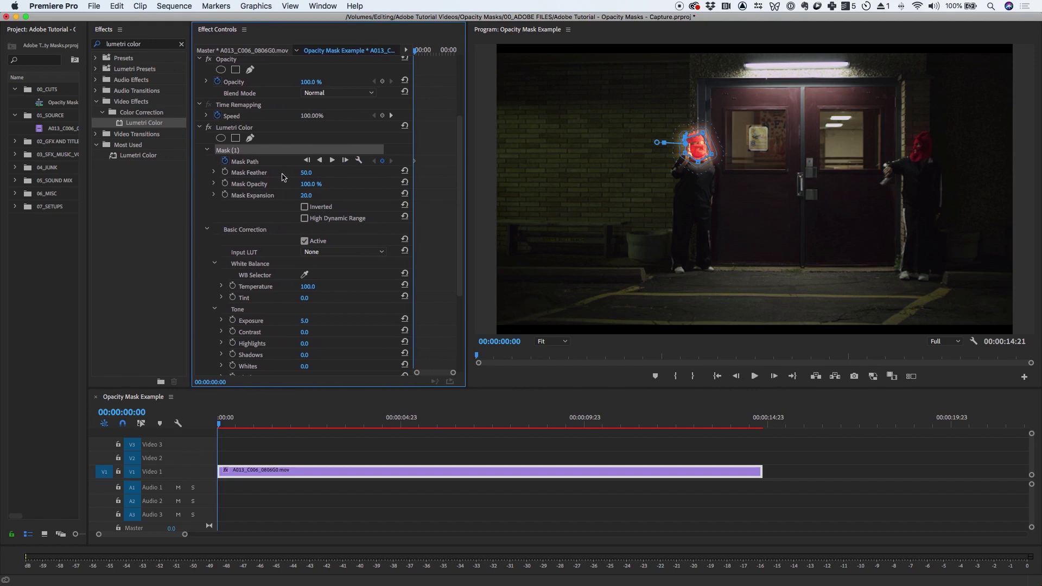
pyautogui.click(345, 161)
pyautogui.click(345, 161)
pyautogui.click(345, 161)
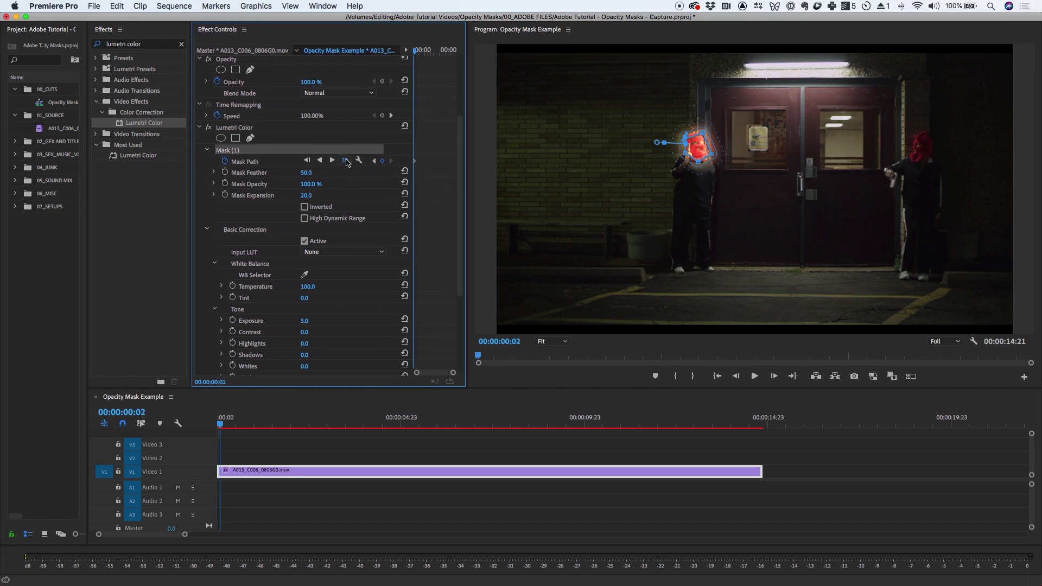
pyautogui.click(345, 161)
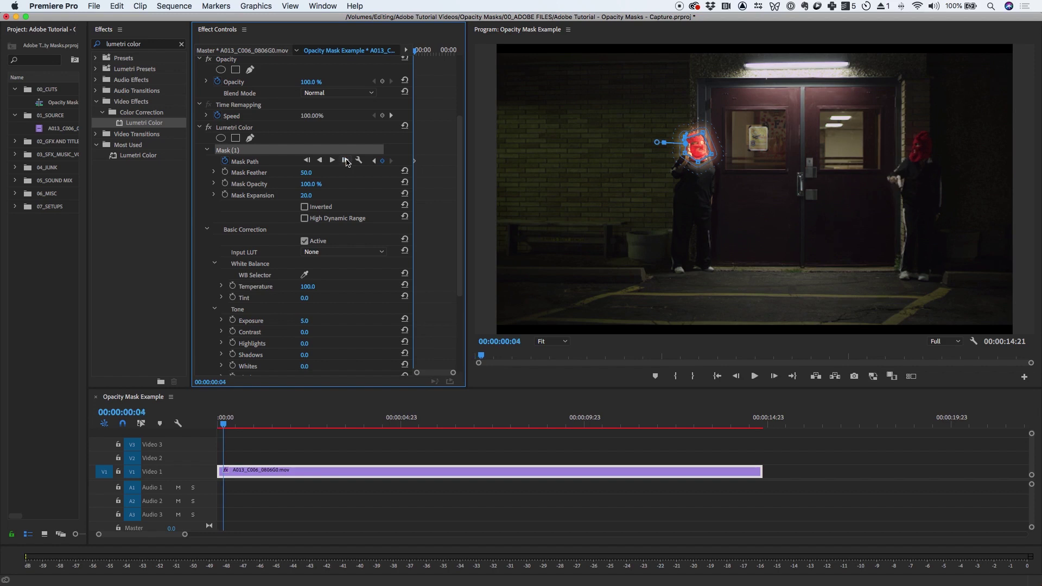
pyautogui.click(345, 160)
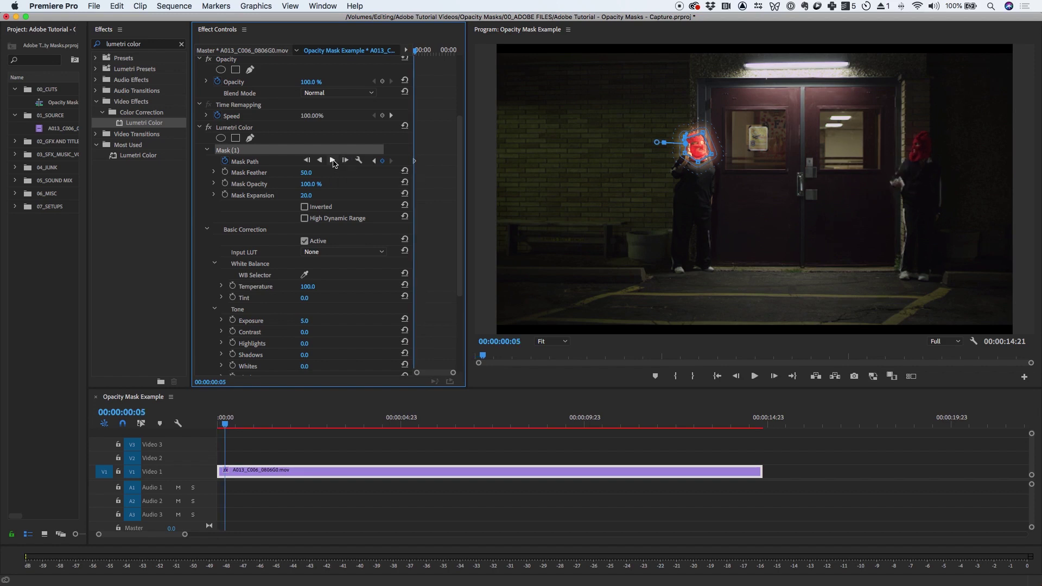
pyautogui.click(333, 161)
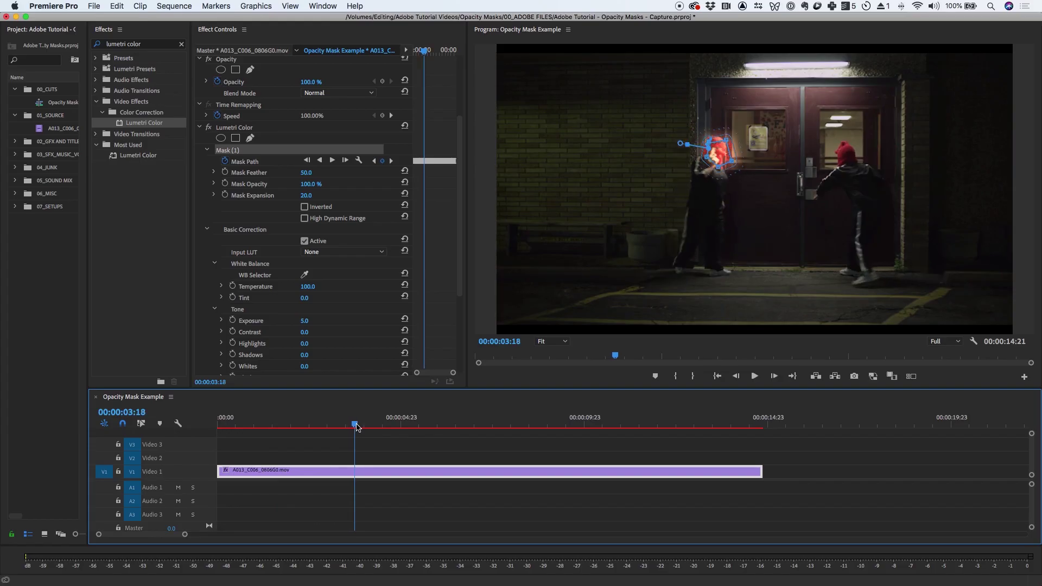
pyautogui.moveTo(359, 425); pyautogui.dragTo(338, 422)
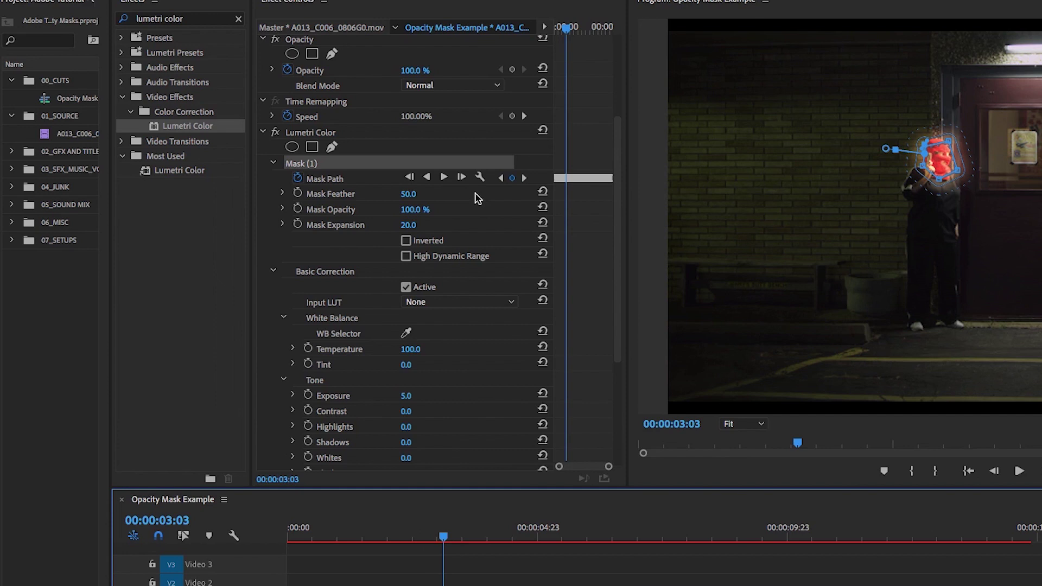
pyautogui.click(525, 185)
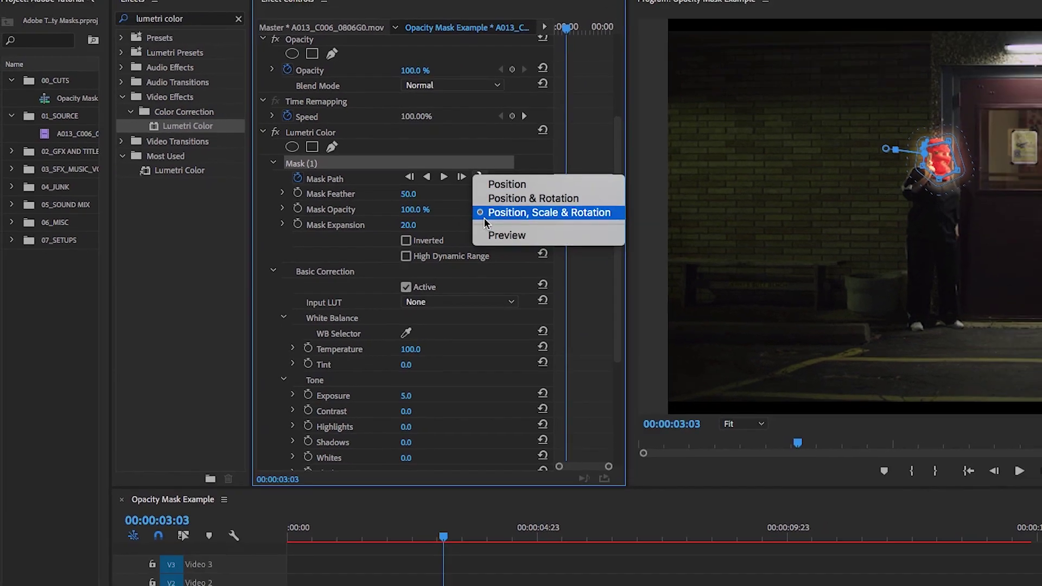
# Keep Position, Scale & Rotation tracking, then delete the Lumetri Color effect
pyautogui.click(543, 222)
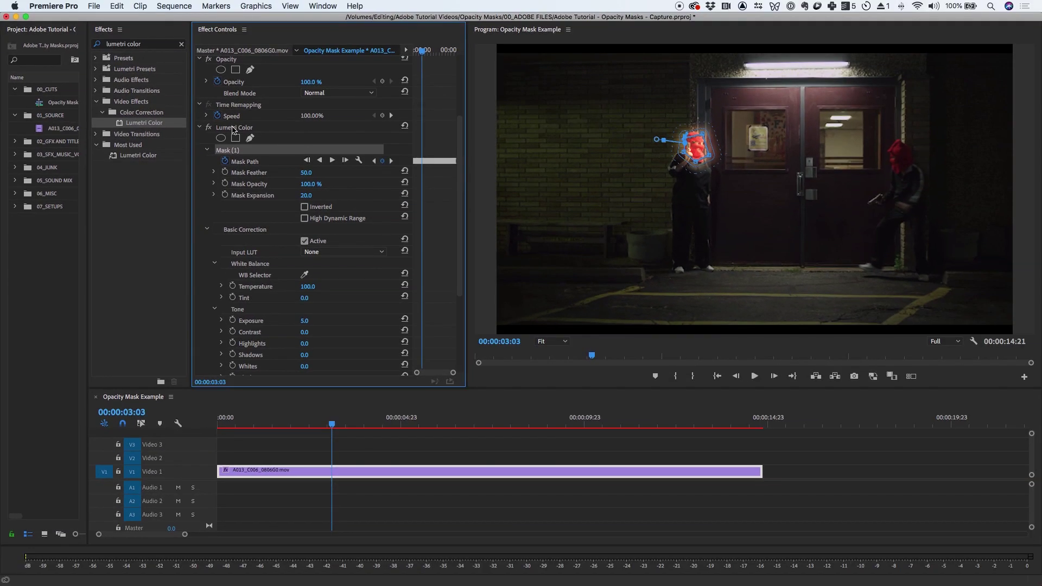
pyautogui.click(234, 129)
pyautogui.press('Delete')
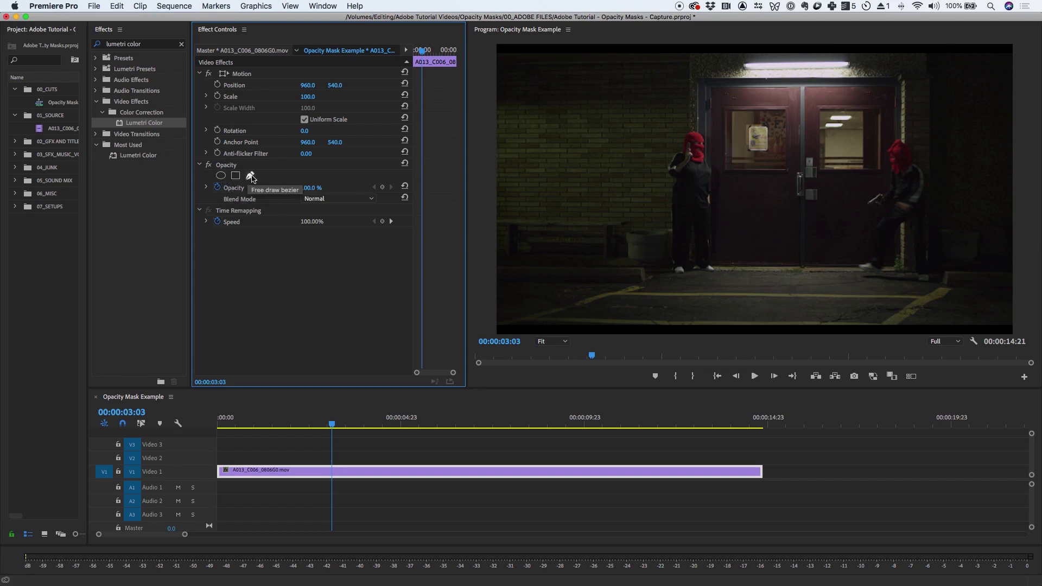
# Add an ellipse mask under Opacity, then clear it, leaving the clip unmasked
pyautogui.click(221, 175)
pyautogui.moveTo(692, 195); pyautogui.dragTo(593, 190)
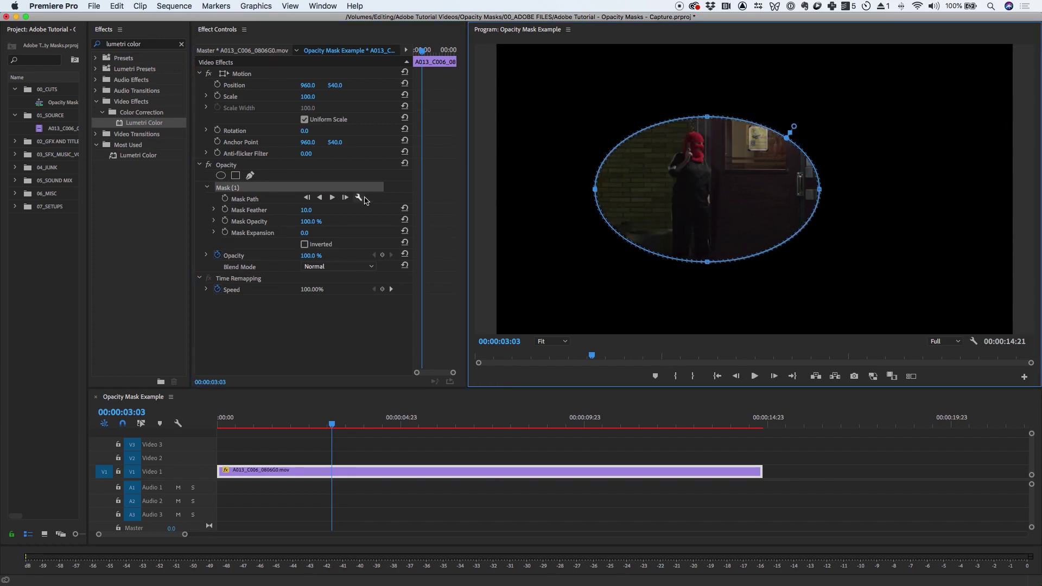
pyautogui.click(236, 188)
pyautogui.rightClick(236, 190)
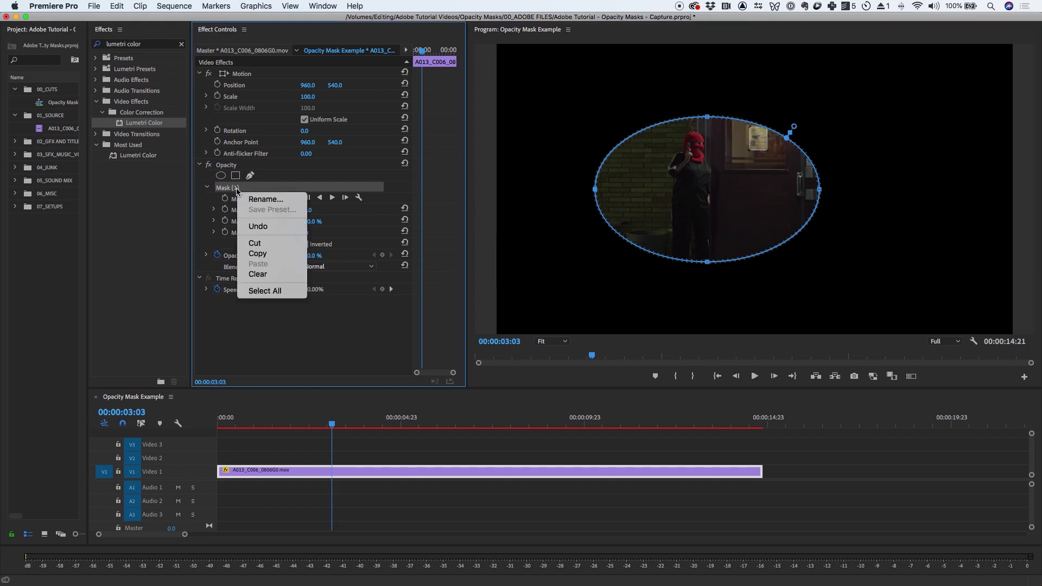
pyautogui.click(268, 275)
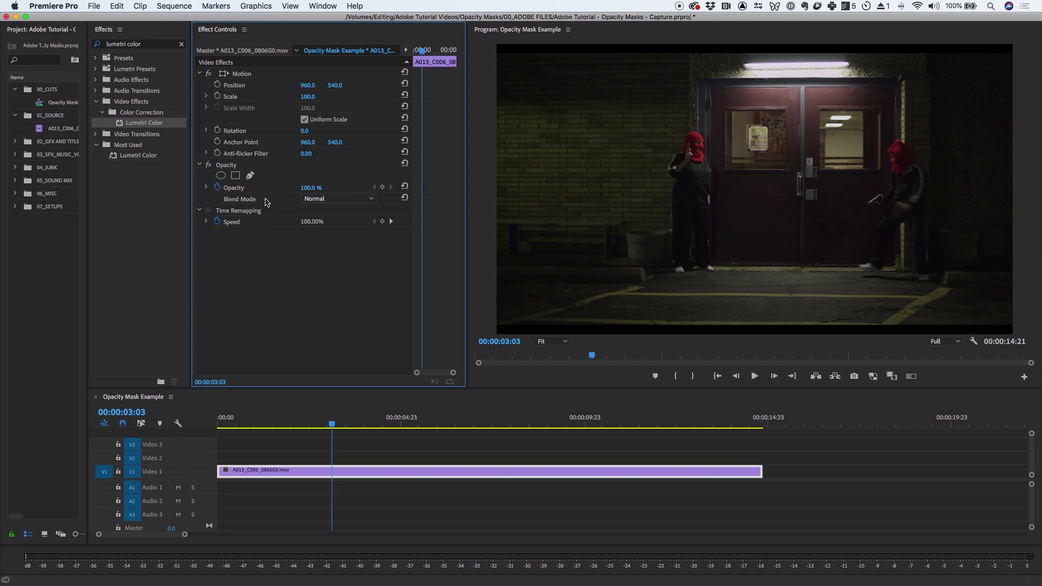
pyautogui.click(275, 421)
pyautogui.press('j')
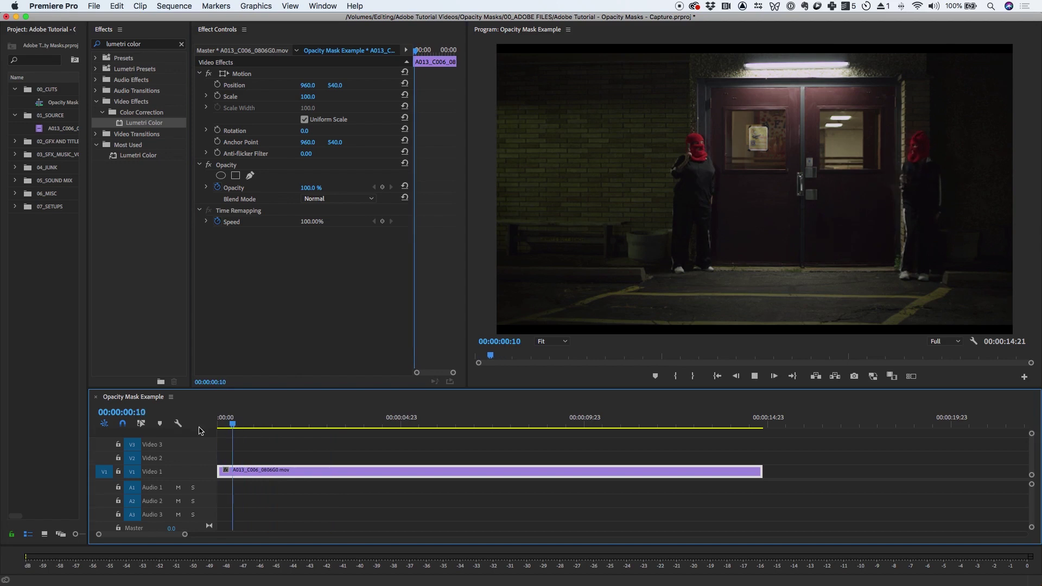
pyautogui.press('l')
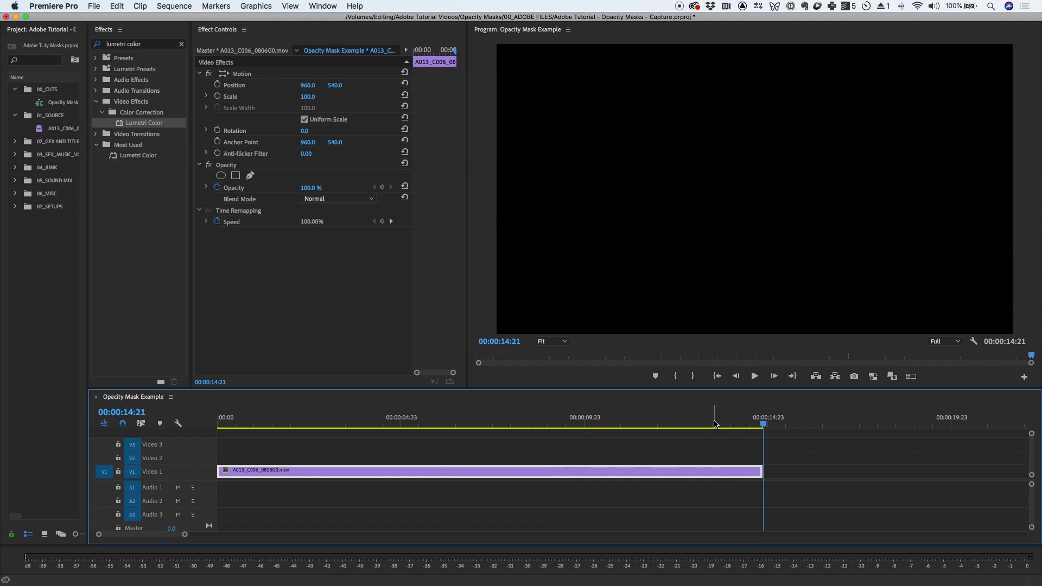
pyautogui.moveTo(715, 423); pyautogui.dragTo(642, 423)
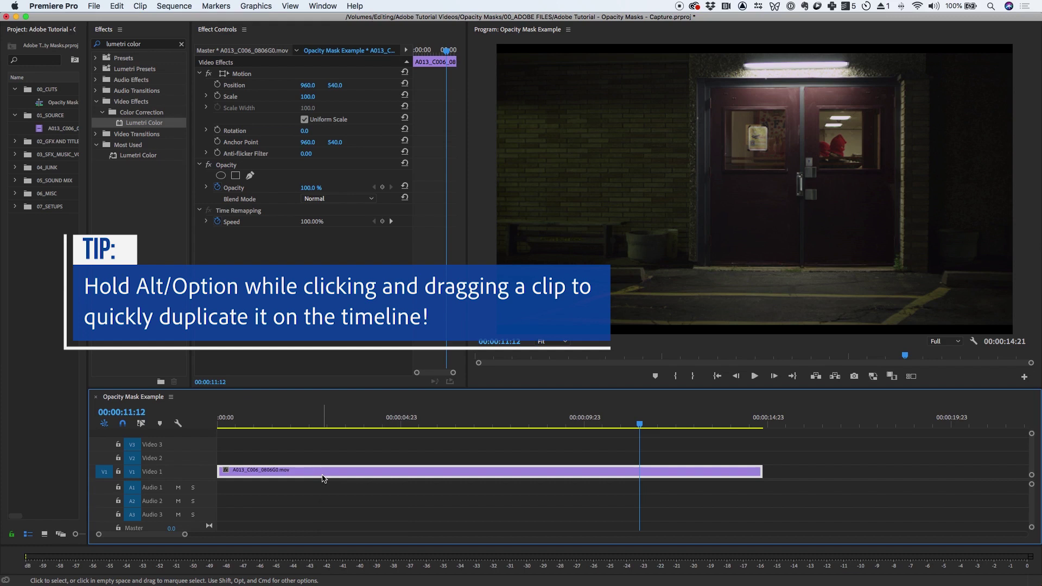
# Duplicate the door clip onto V2, trim its head to 00:00:11:06, move it to the start and extend its end
pyautogui.moveTo(323, 479); pyautogui.dragTo(322, 464)
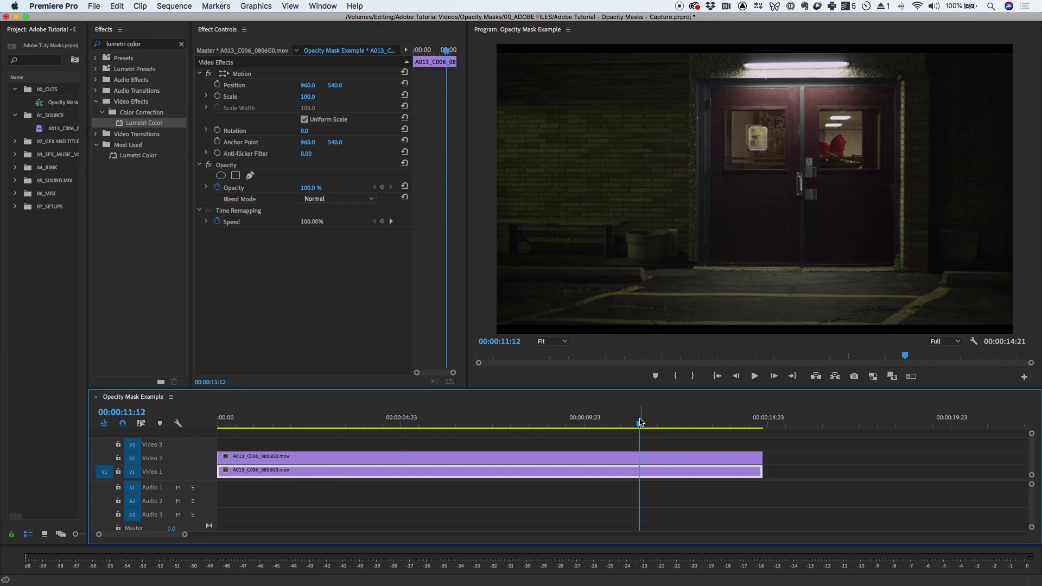
pyautogui.click(599, 424)
pyautogui.moveTo(598, 424); pyautogui.dragTo(630, 424)
pyautogui.moveTo(219, 457); pyautogui.dragTo(282, 459)
pyautogui.click(219, 424)
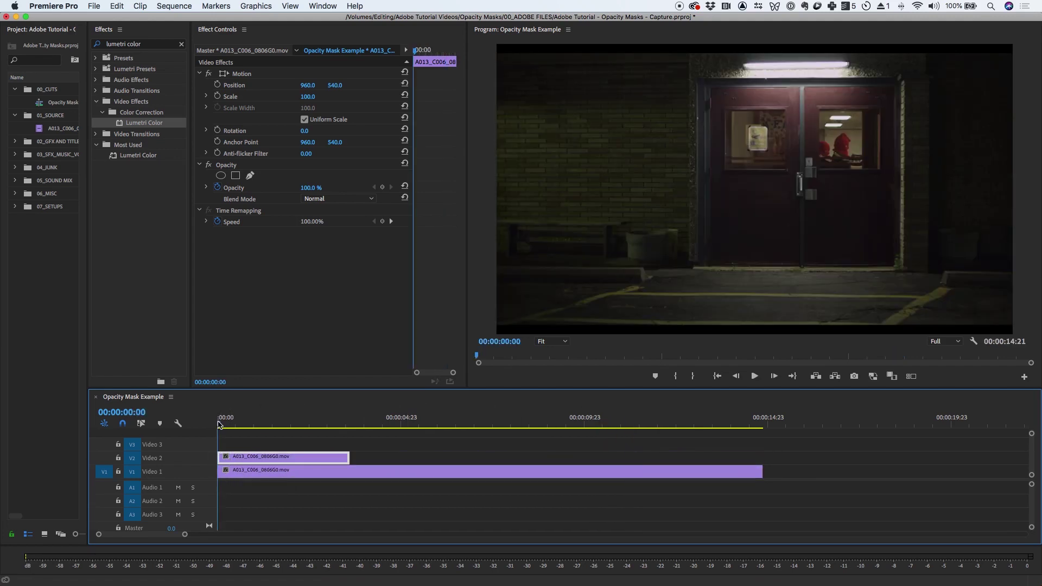
pyautogui.click(346, 425)
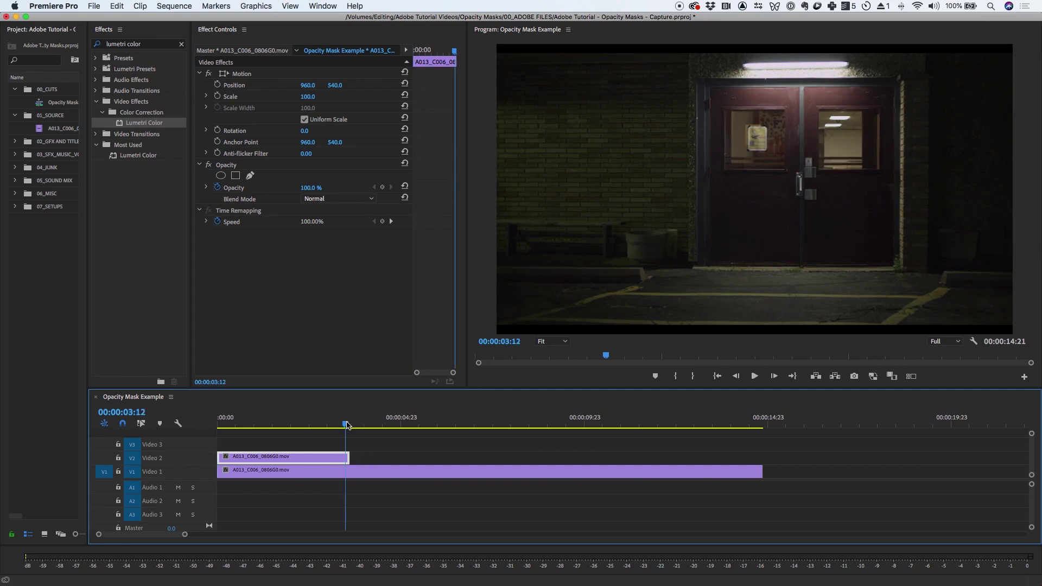
pyautogui.moveTo(349, 458); pyautogui.dragTo(442, 459)
pyautogui.moveTo(345, 424); pyautogui.dragTo(217, 424)
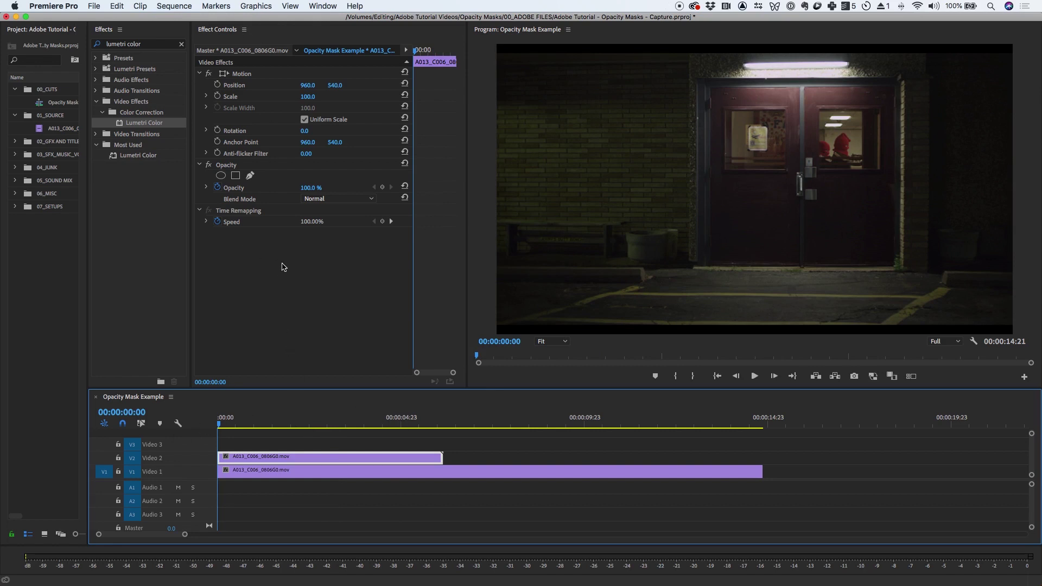
pyautogui.click(251, 177)
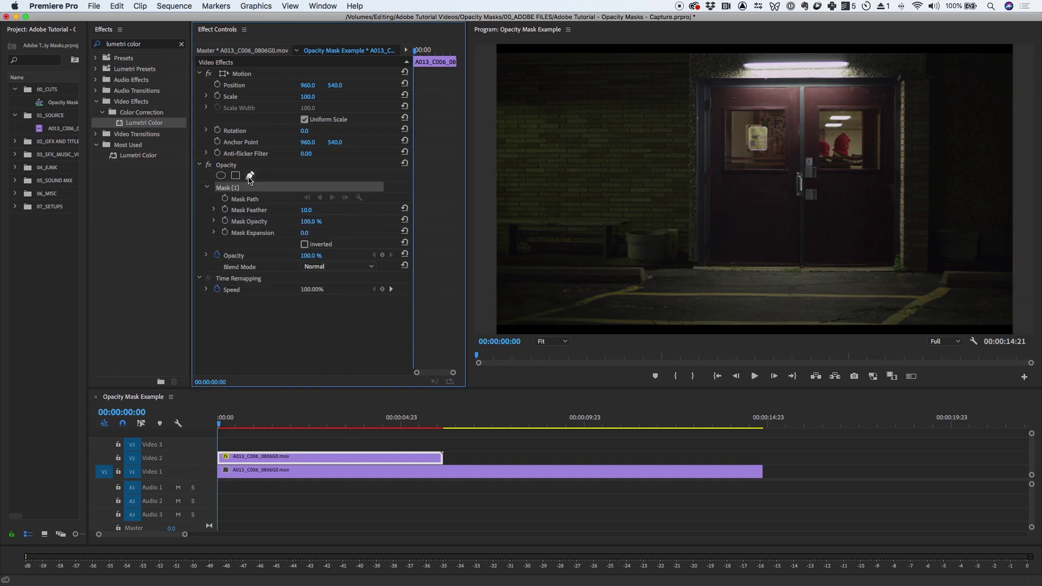
pyautogui.click(819, 110)
pyautogui.click(817, 169)
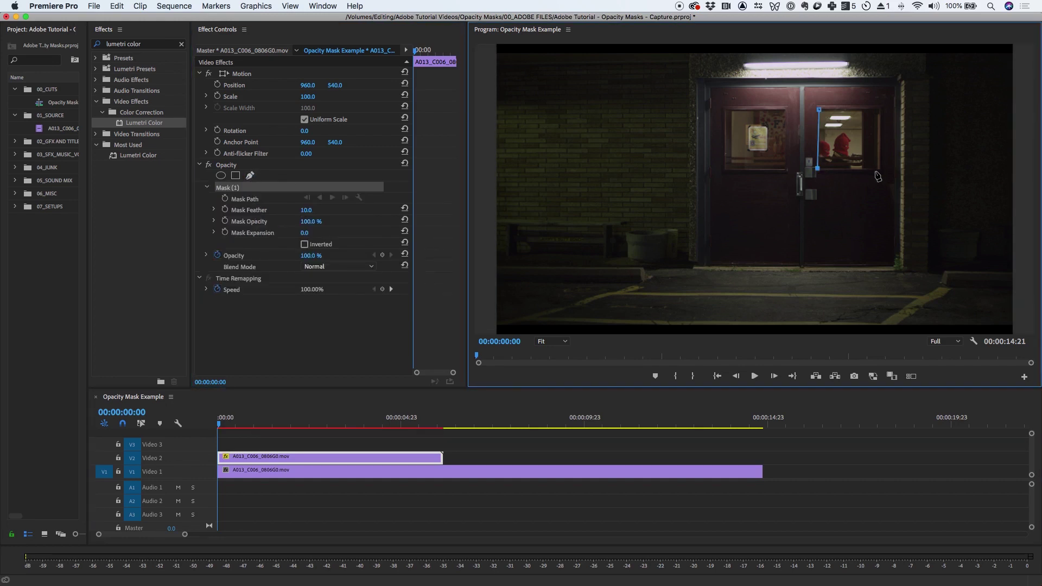
pyautogui.click(878, 170)
pyautogui.click(879, 108)
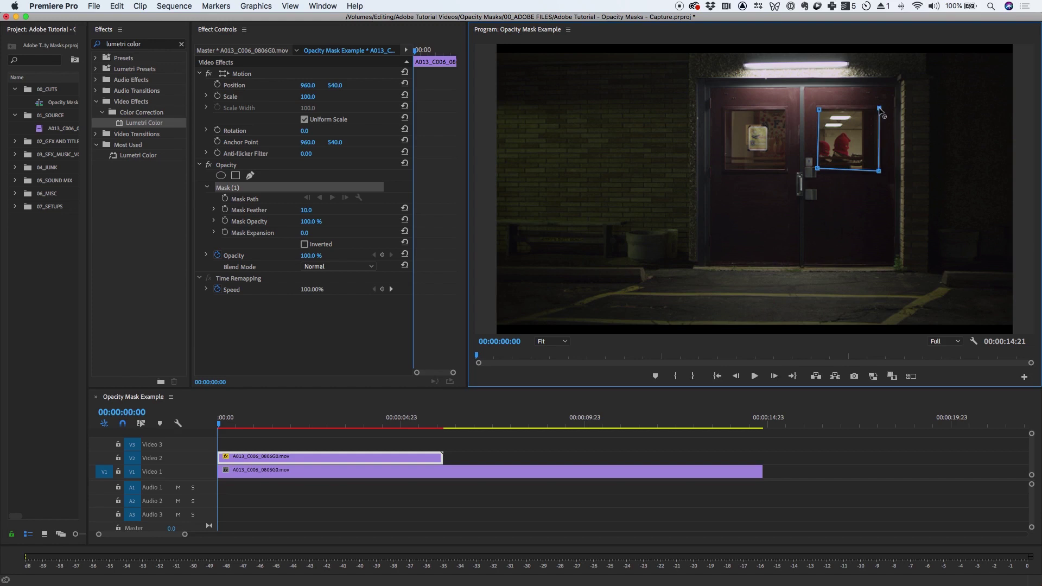
pyautogui.click(819, 110)
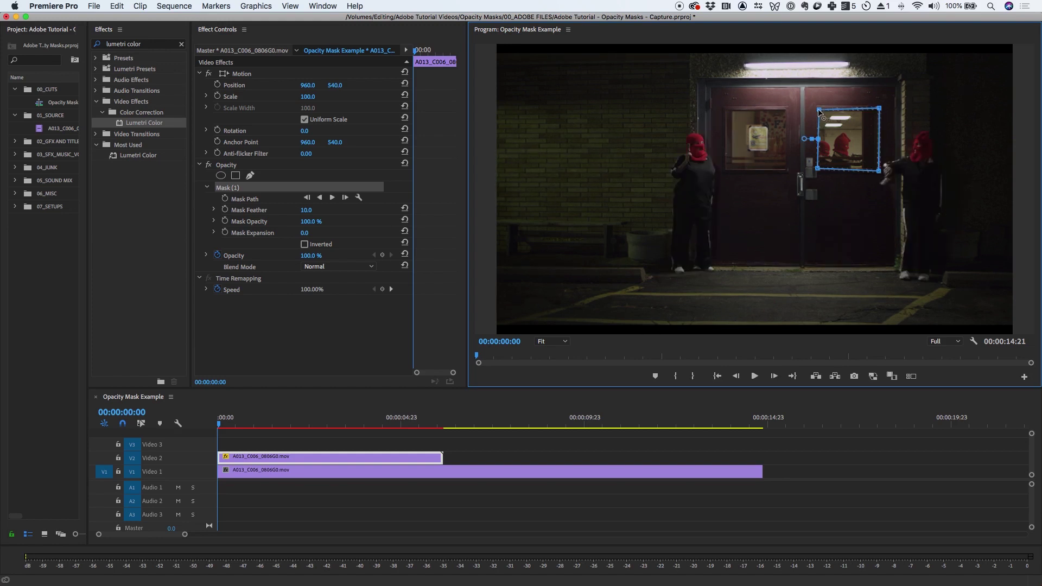
pyautogui.click(367, 458)
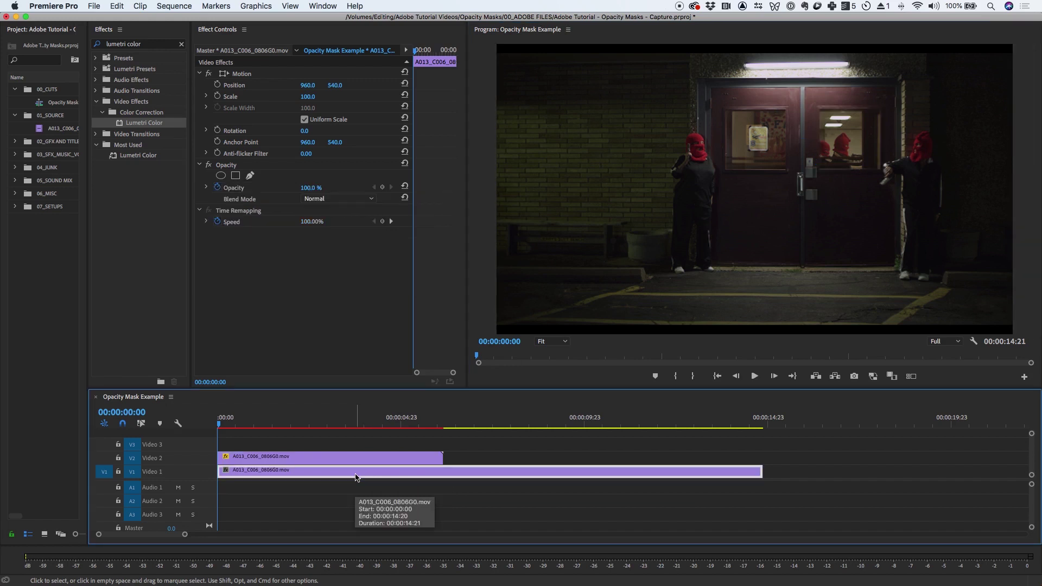
pyautogui.rightClick(356, 477)
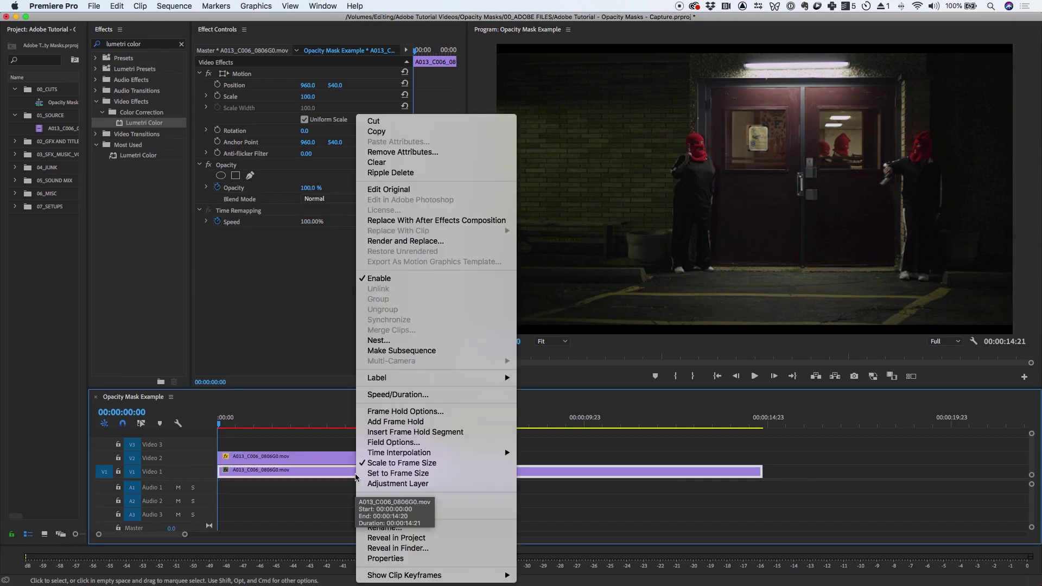
pyautogui.click(387, 282)
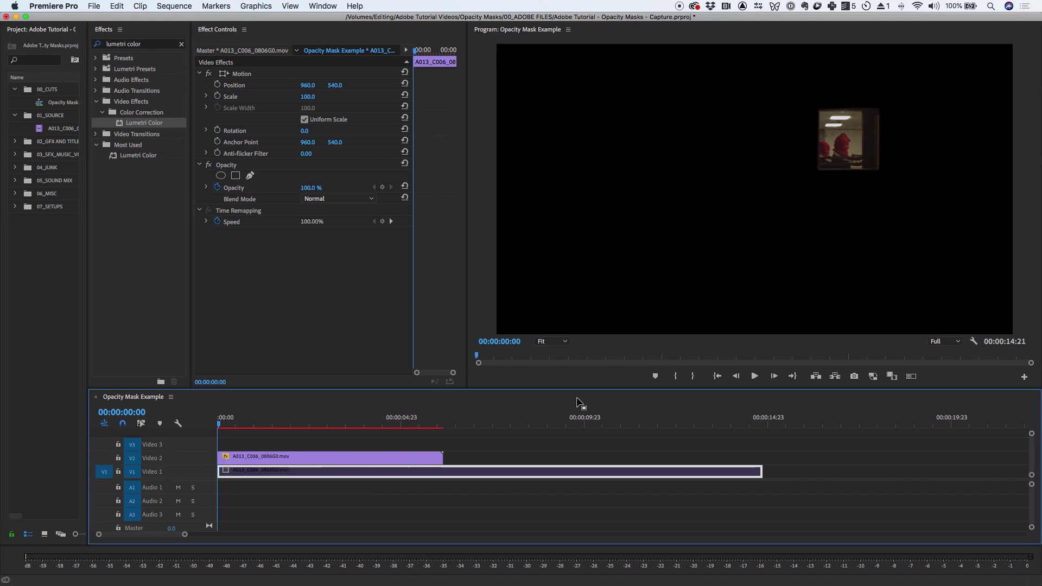
pyautogui.rightClick(453, 475)
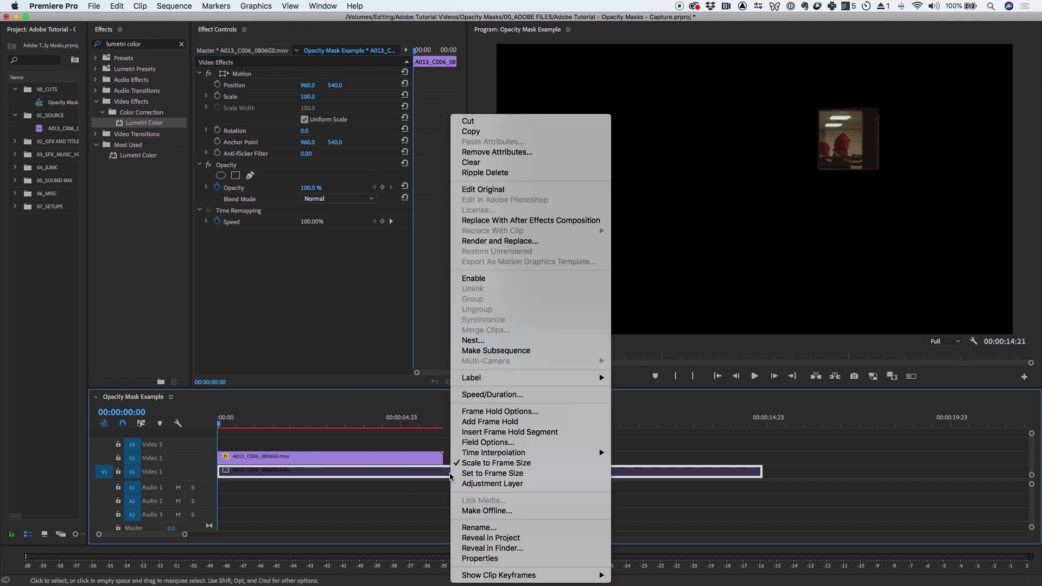
pyautogui.click(490, 278)
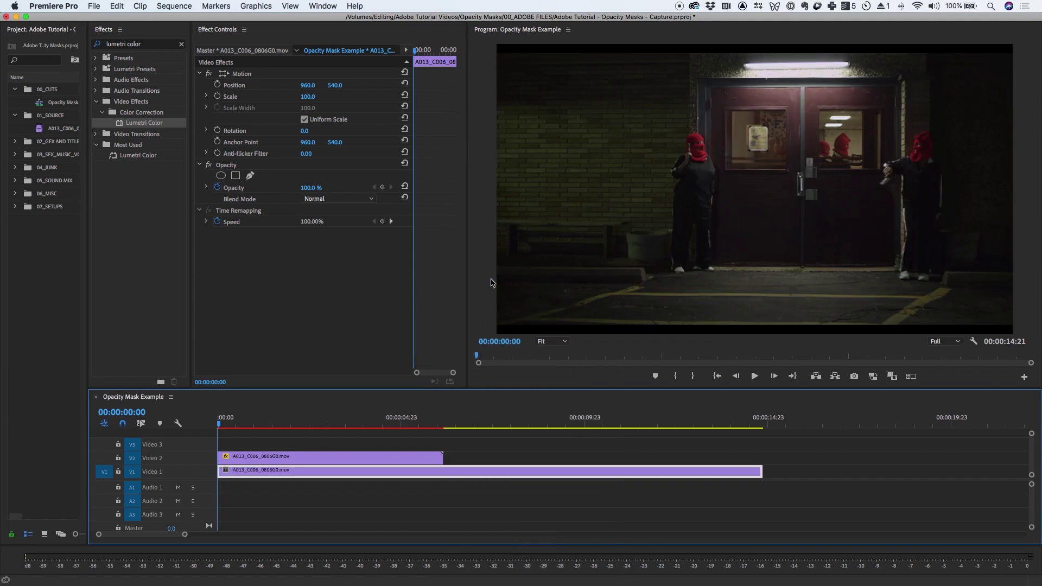
# Trim the V2 copy to end near 00:00:02:17 and play the sequence from the start
pyautogui.click(316, 423)
pyautogui.moveTo(440, 460); pyautogui.dragTo(311, 460)
pyautogui.press('Home')
pyautogui.press('space')
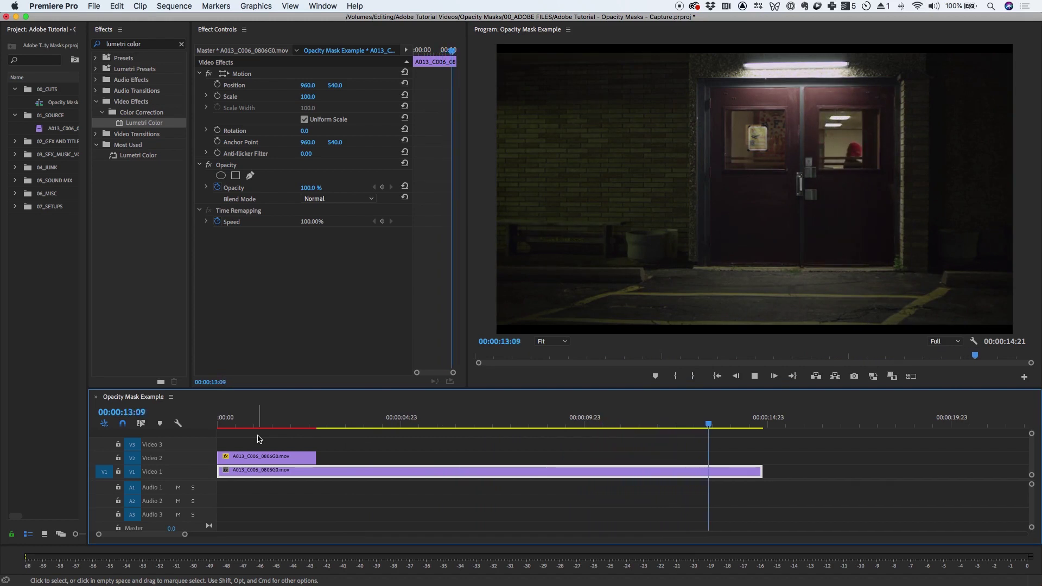
pyautogui.click(270, 420)
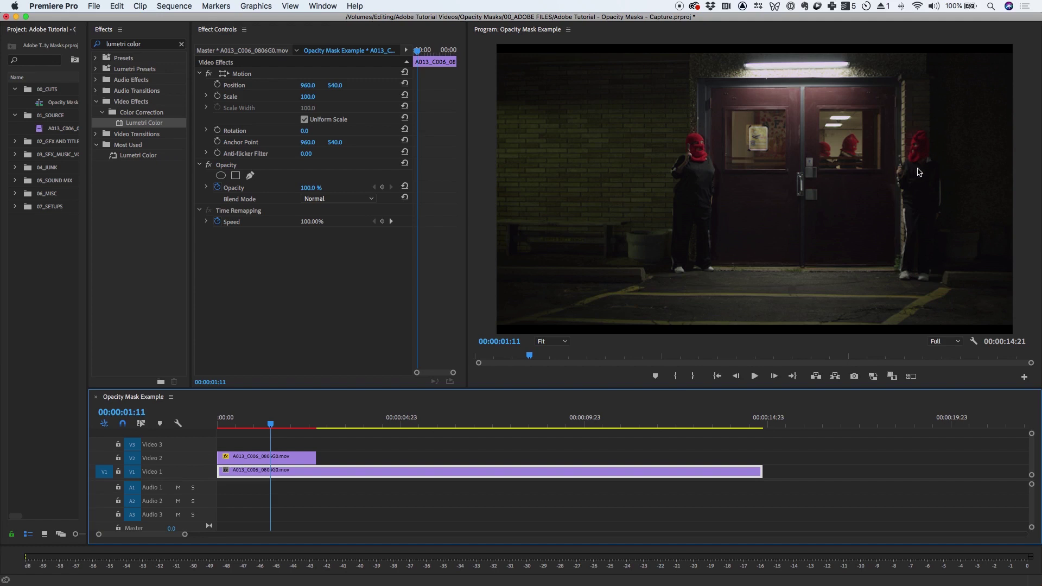
pyautogui.click(296, 423)
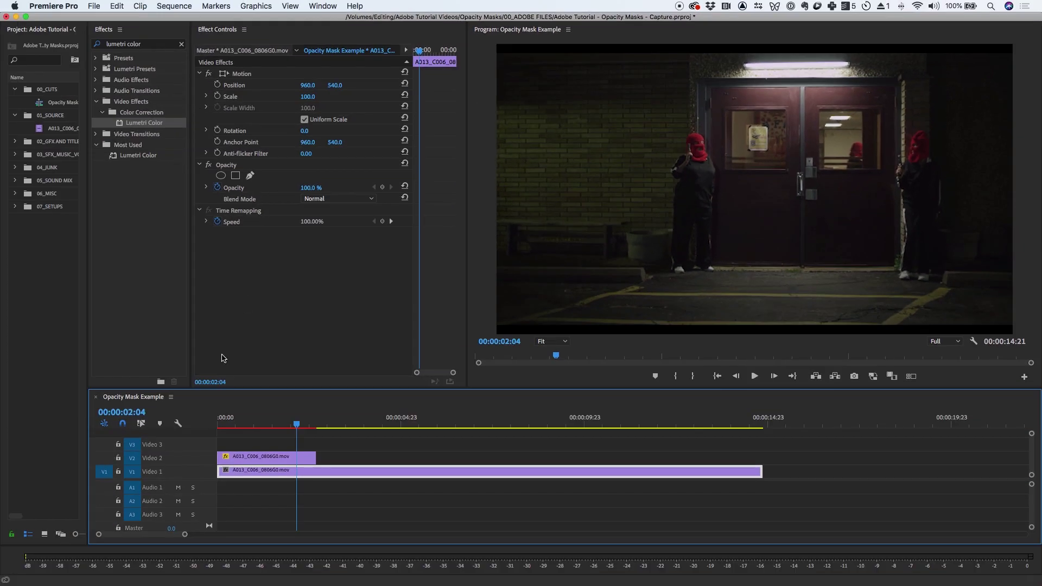
# Give the V2 clip Screen blend mode and nudge Position X to 963 to align the window
pyautogui.click(284, 461)
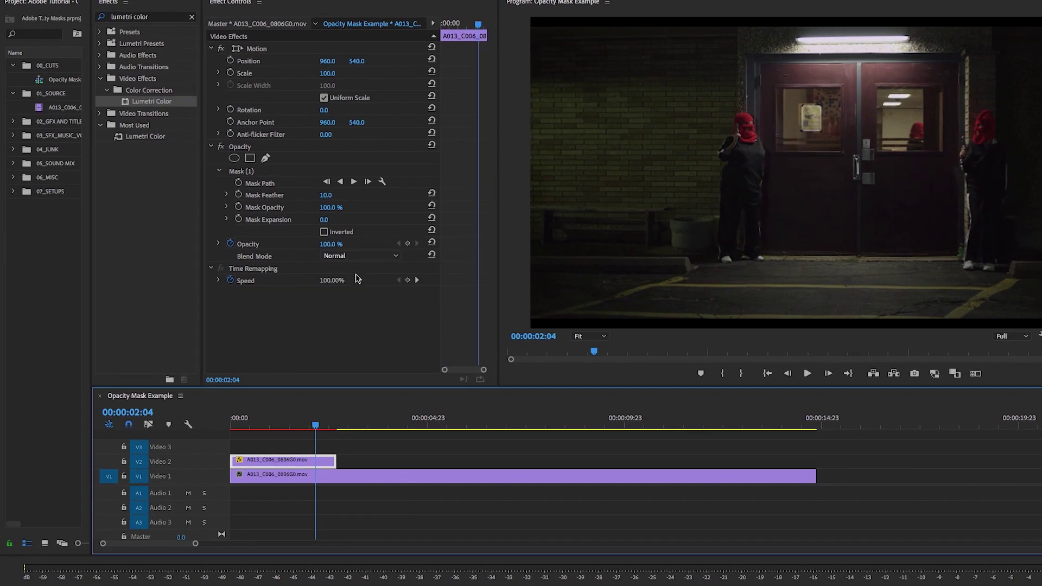
pyautogui.click(326, 267)
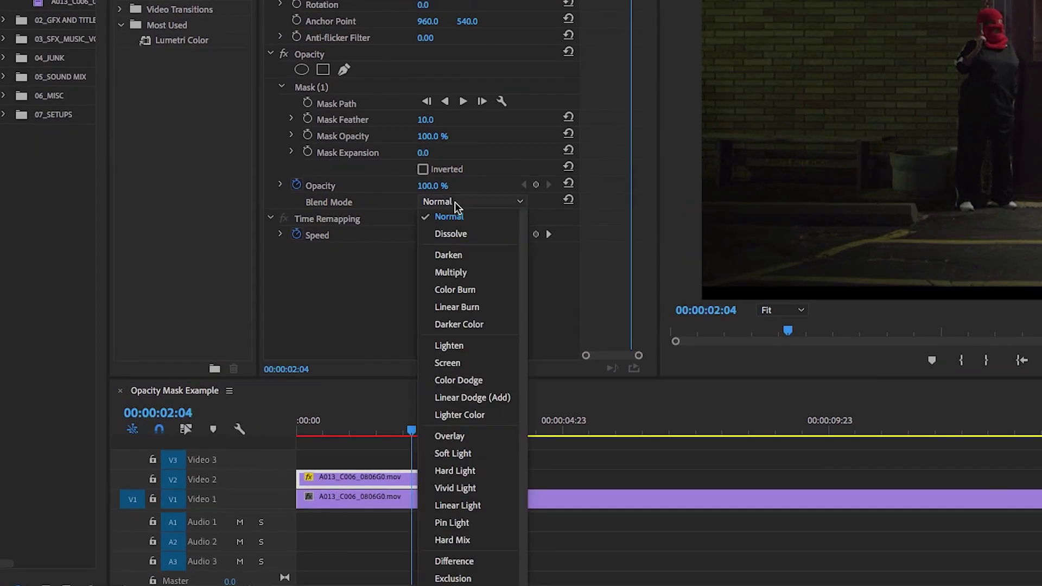
pyautogui.click(467, 362)
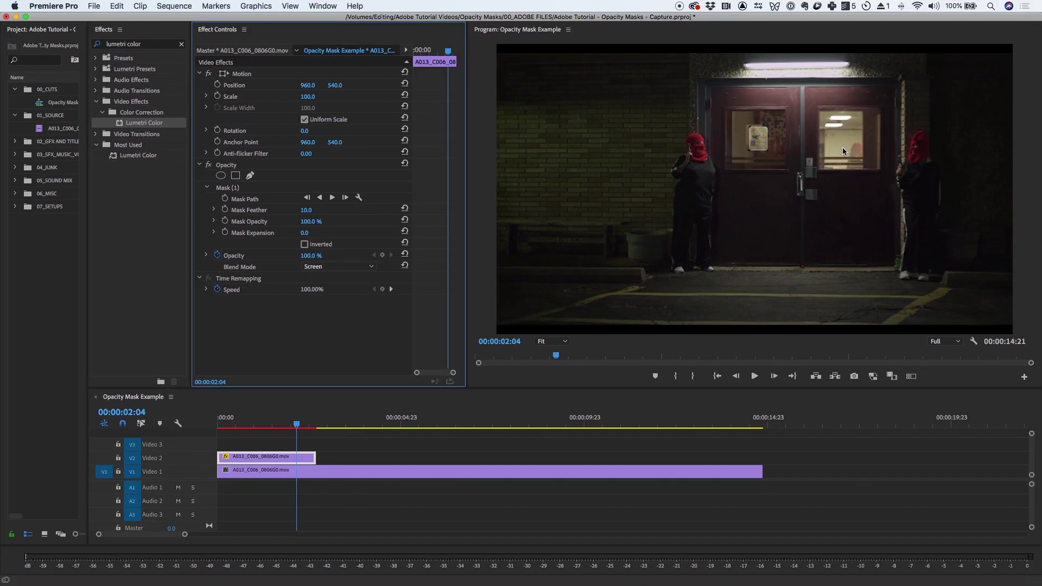
pyautogui.press('space')
pyautogui.moveTo(308, 85); pyautogui.dragTo(317, 85)
pyautogui.click(310, 86)
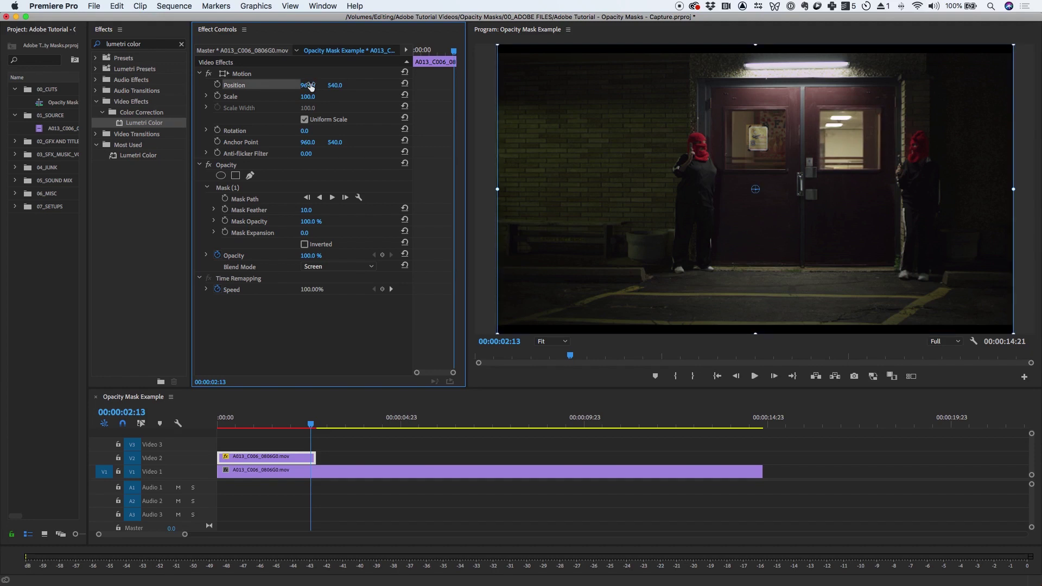
# Return the blend mode to Normal and play back from about 00:00:02:08 to review the alignment
pyautogui.click(362, 269)
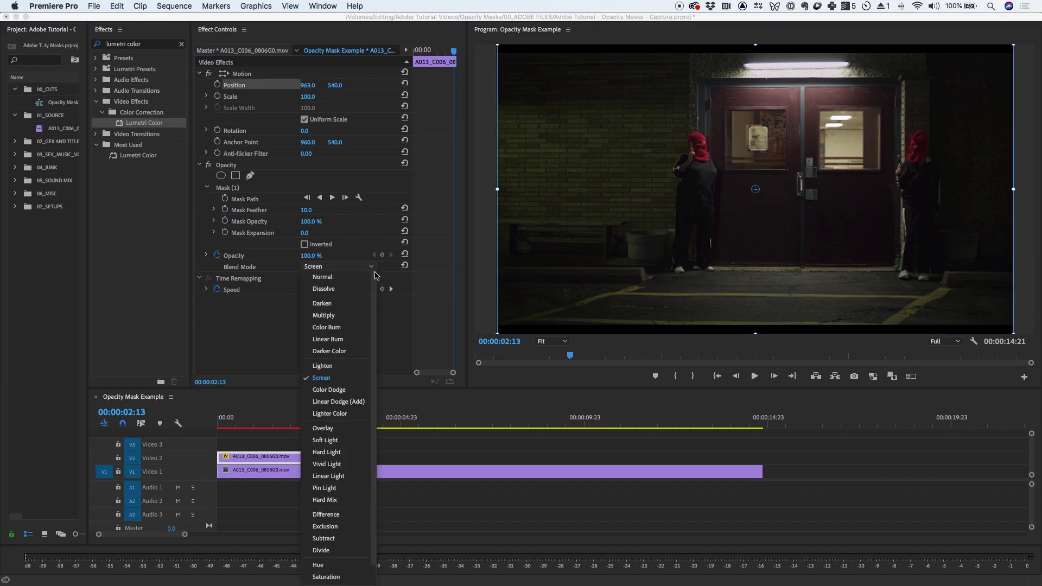
pyautogui.click(343, 278)
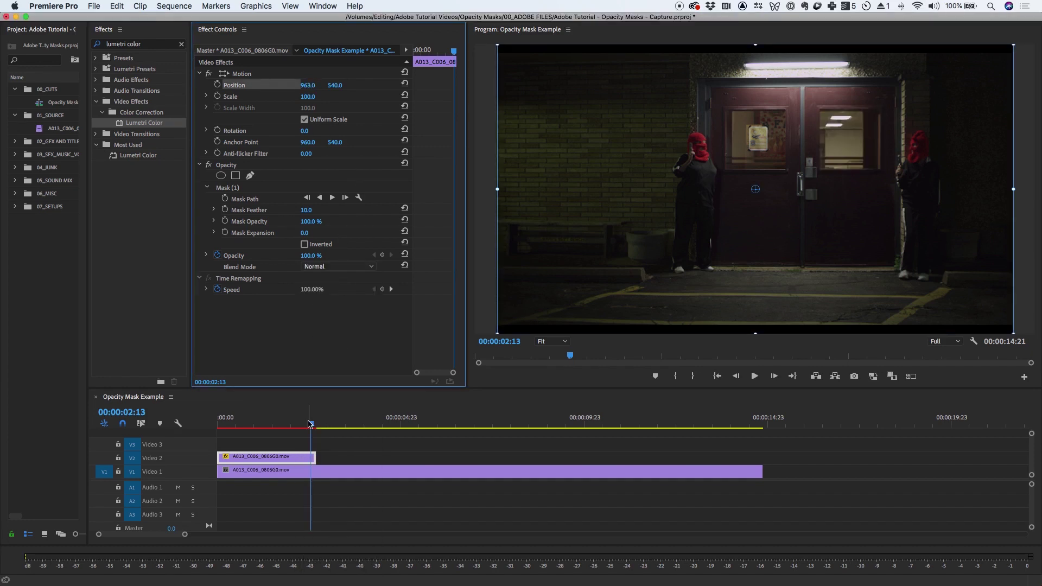
pyautogui.moveTo(310, 424); pyautogui.dragTo(302, 424)
pyautogui.click(754, 376)
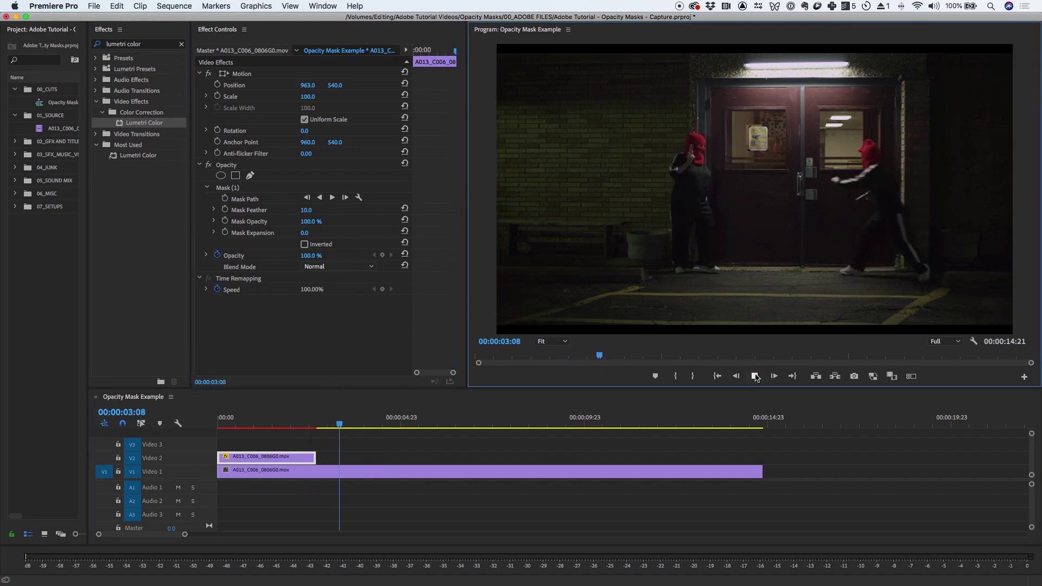
pyautogui.click(267, 426)
pyautogui.click(755, 377)
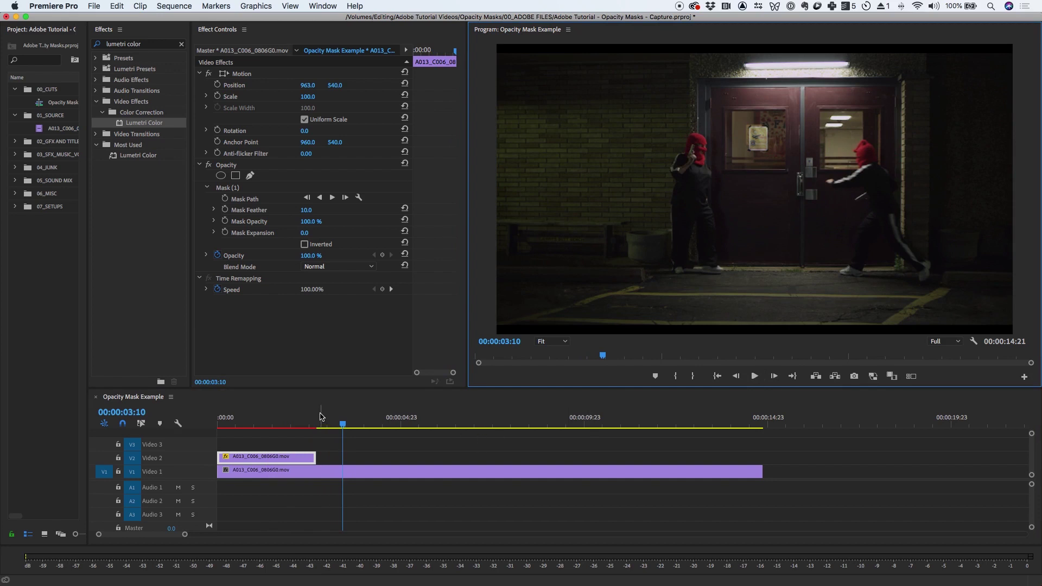
# Review the trimmed overlay, then add a default Cross Dissolve to the V2 clip's end
pyautogui.click(494, 396)
pyautogui.click(754, 377)
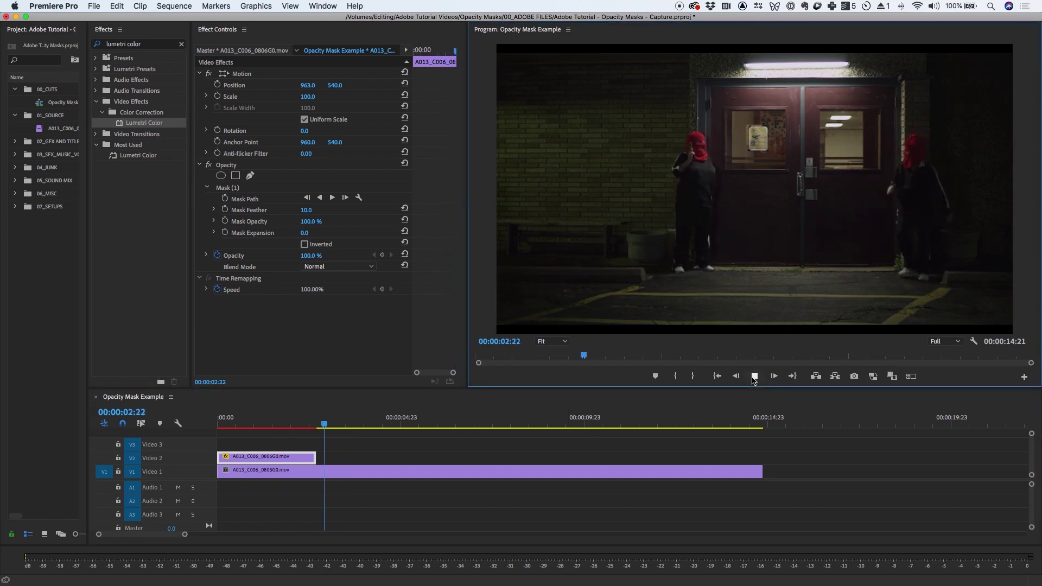
pyautogui.rightClick(312, 456)
pyautogui.click(348, 525)
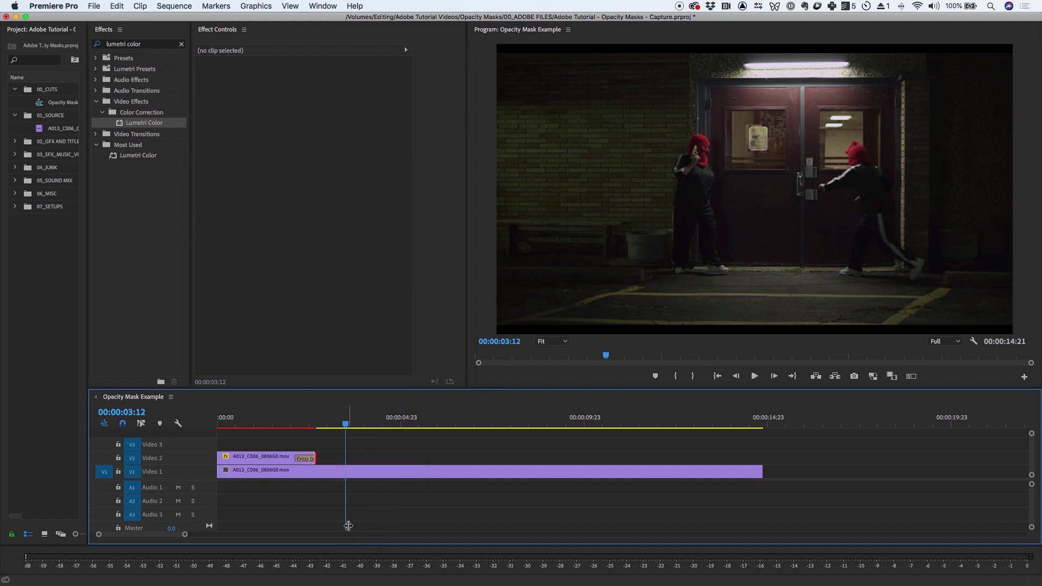
pyautogui.moveTo(312, 424); pyautogui.dragTo(296, 421)
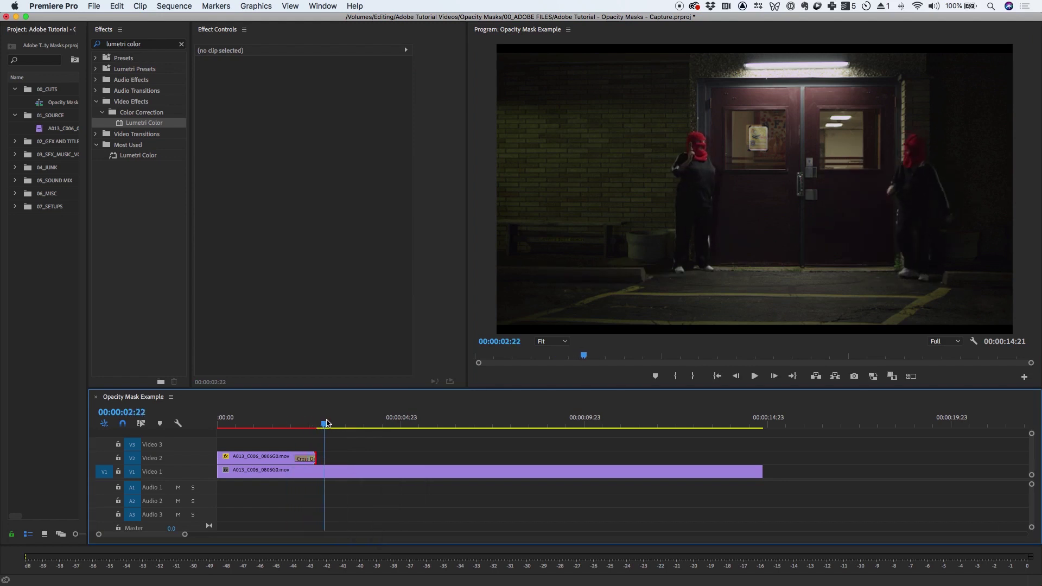
pyautogui.press('Home')
pyautogui.press('`')
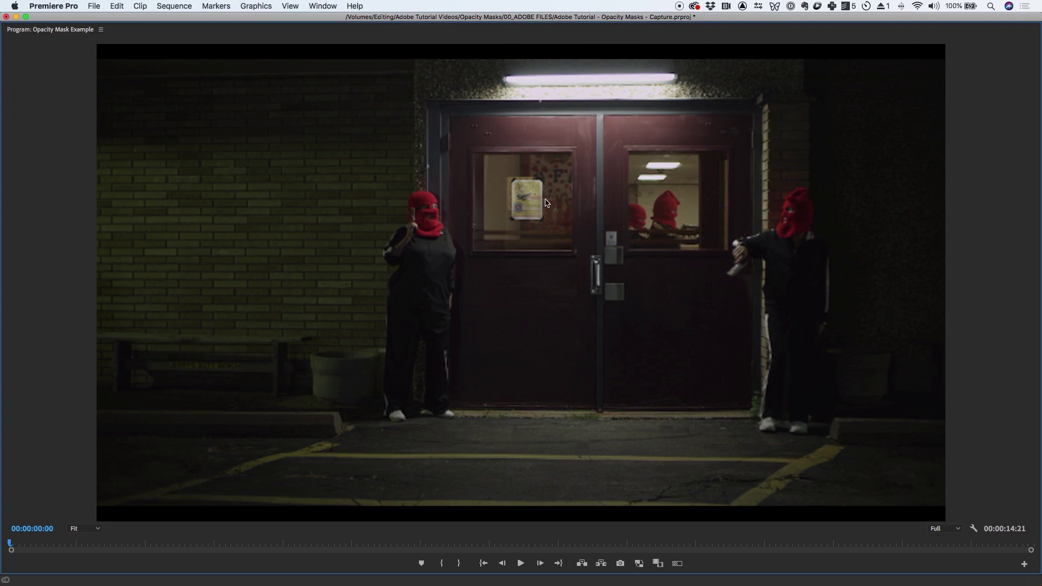
pyautogui.press('space')
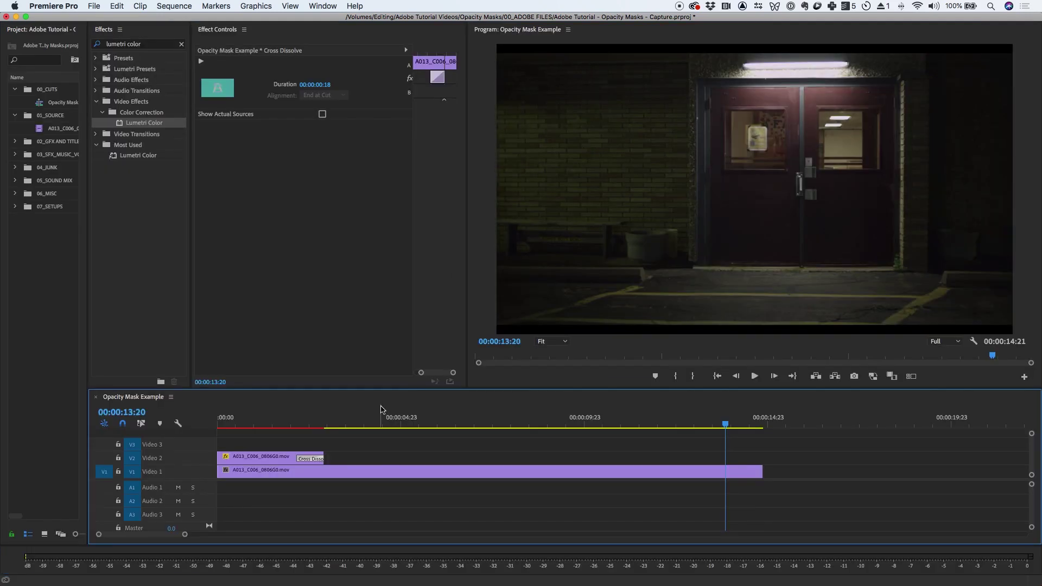
pyautogui.click(274, 457)
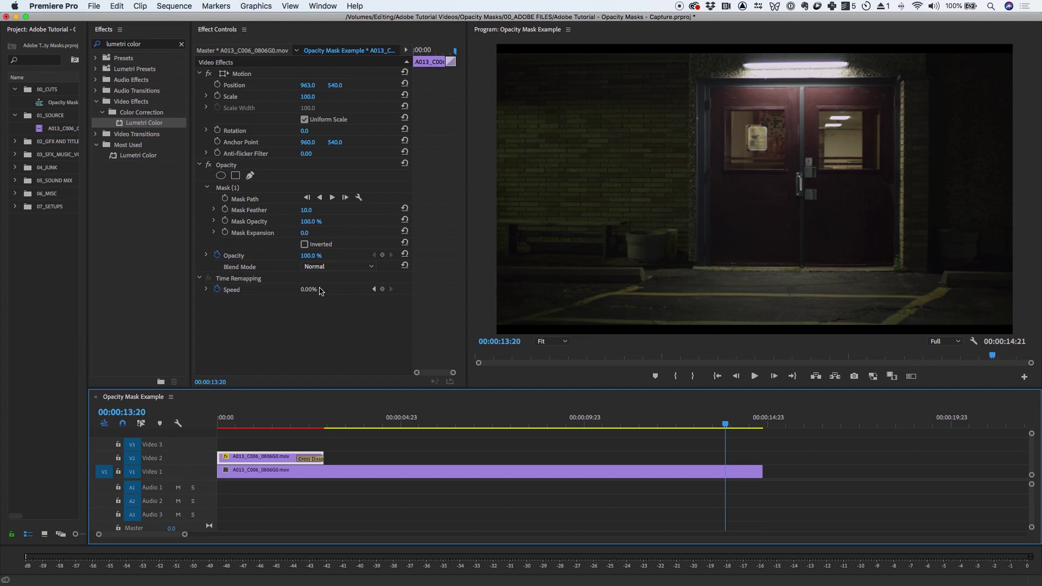
pyautogui.moveTo(342, 424); pyautogui.dragTo(215, 426)
pyautogui.press('space')
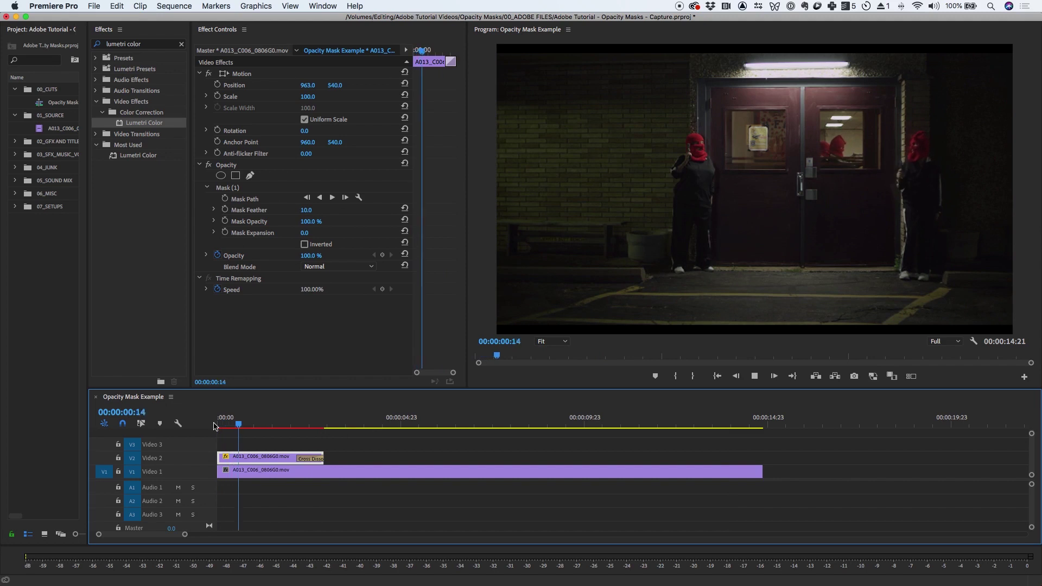